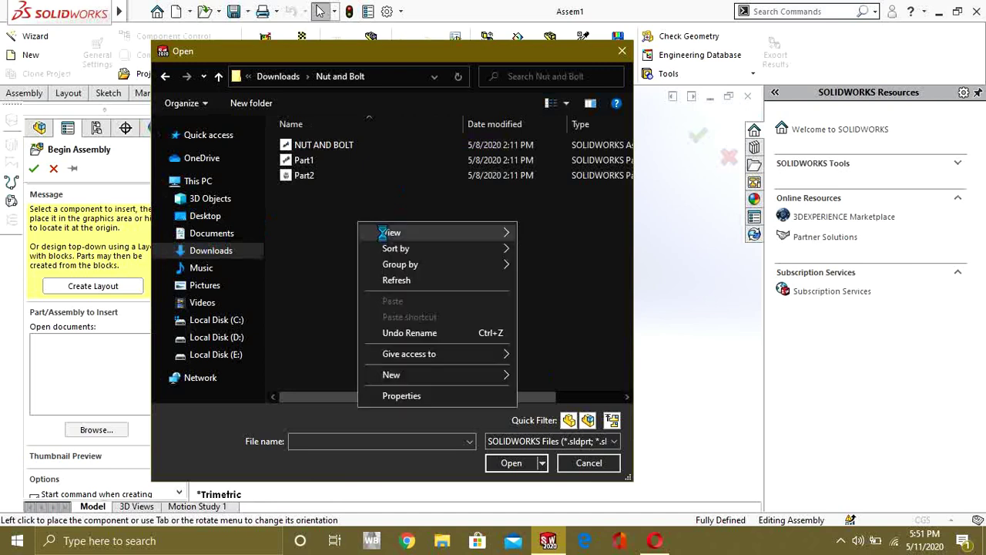
# Step: Insert the bolt file Part1 from the Nut and Bolt folder and place it as the assembly's first component
pyautogui.moveTo(385, 229)
pyautogui.click(540, 229)
pyautogui.scroll(-4, 531, 244)
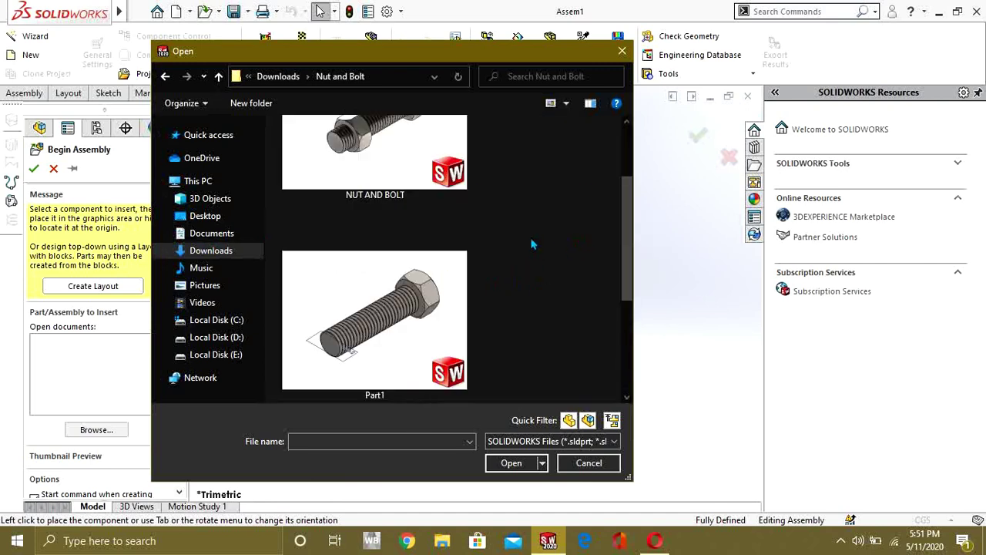
pyautogui.moveTo(626, 278); pyautogui.dragTo(631, 246)
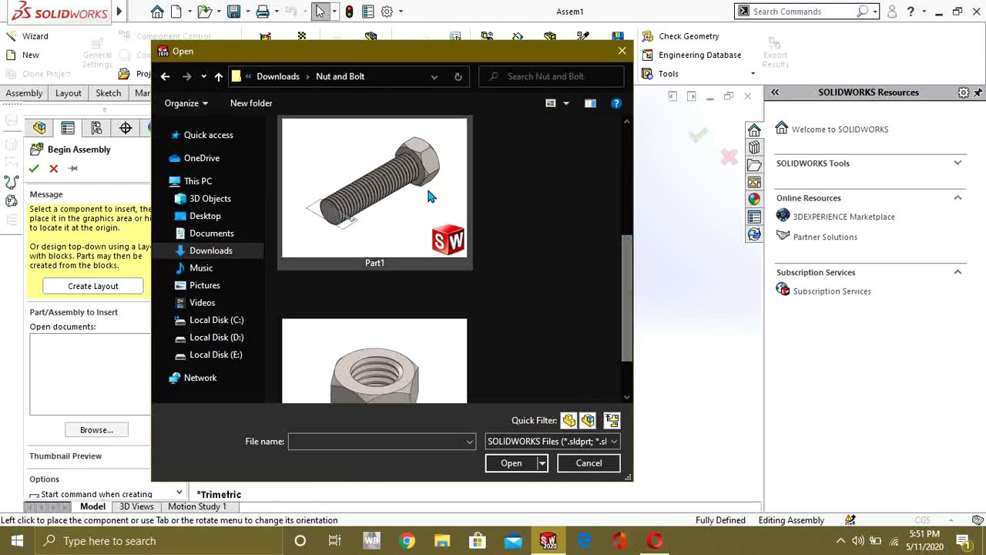
pyautogui.click(375, 195)
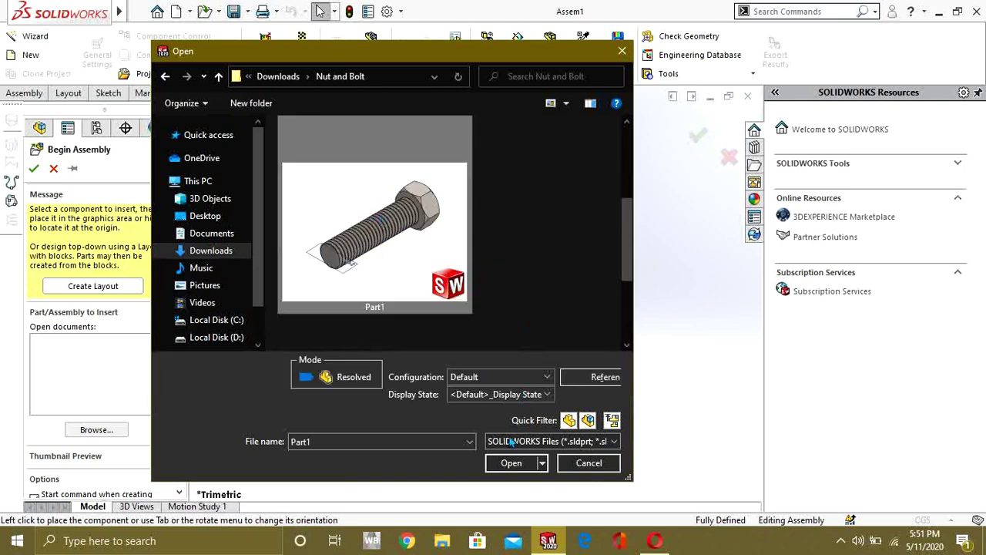
pyautogui.click(511, 463)
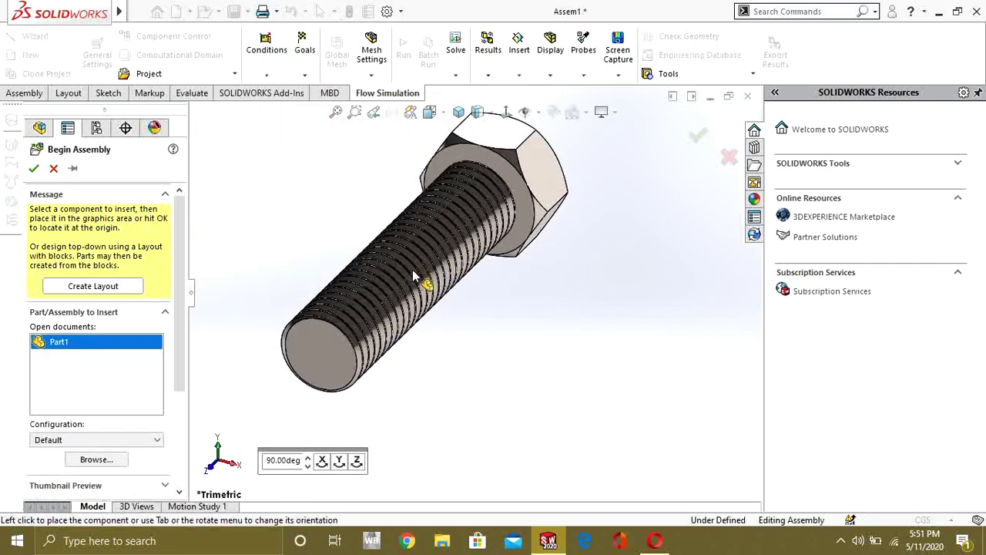
pyautogui.click(410, 275)
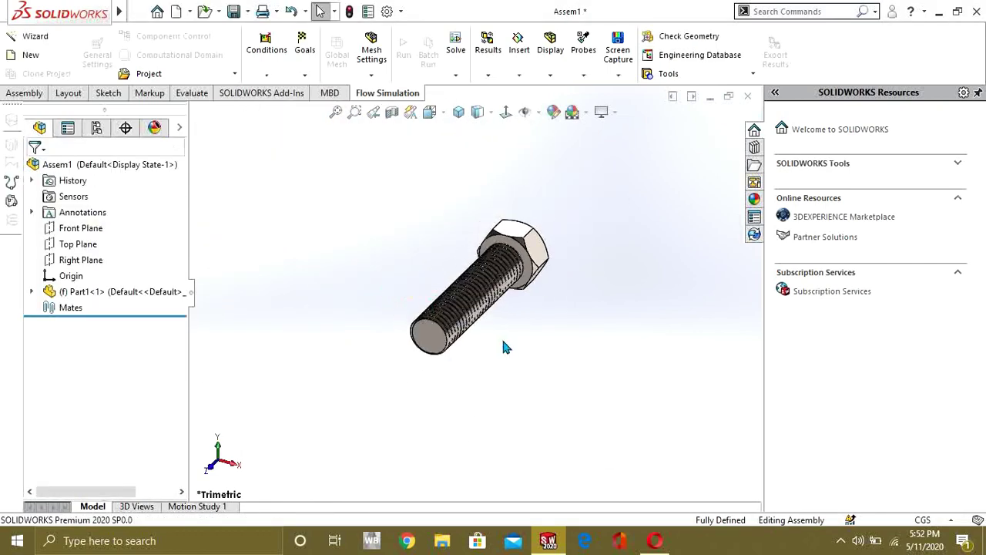
# Step: Choose the nut file Part2 from the Nut and Bolt folder as the next component to insert
pyautogui.scroll(-3, 489, 347)
pyautogui.click(40, 93)
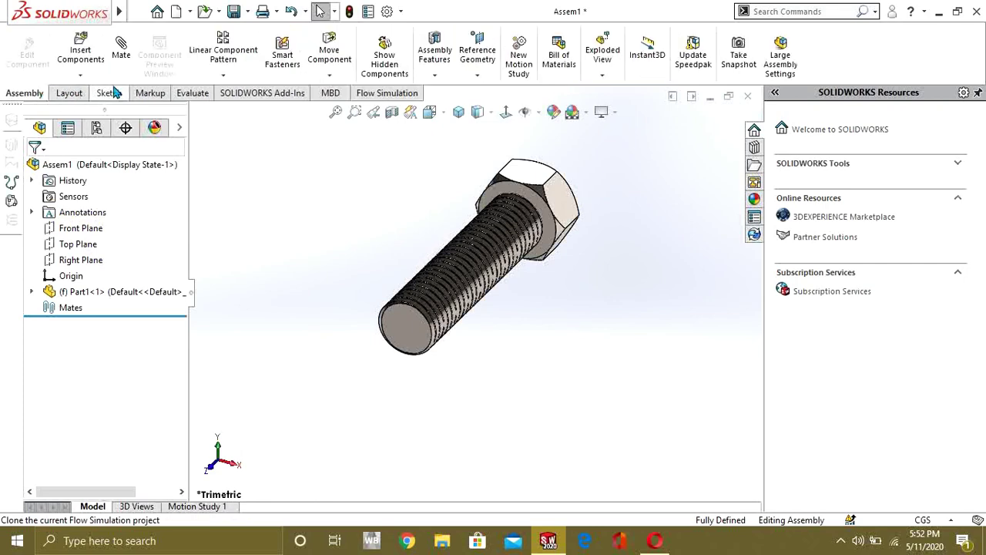
pyautogui.click(78, 51)
pyautogui.scroll(-3, 395, 304)
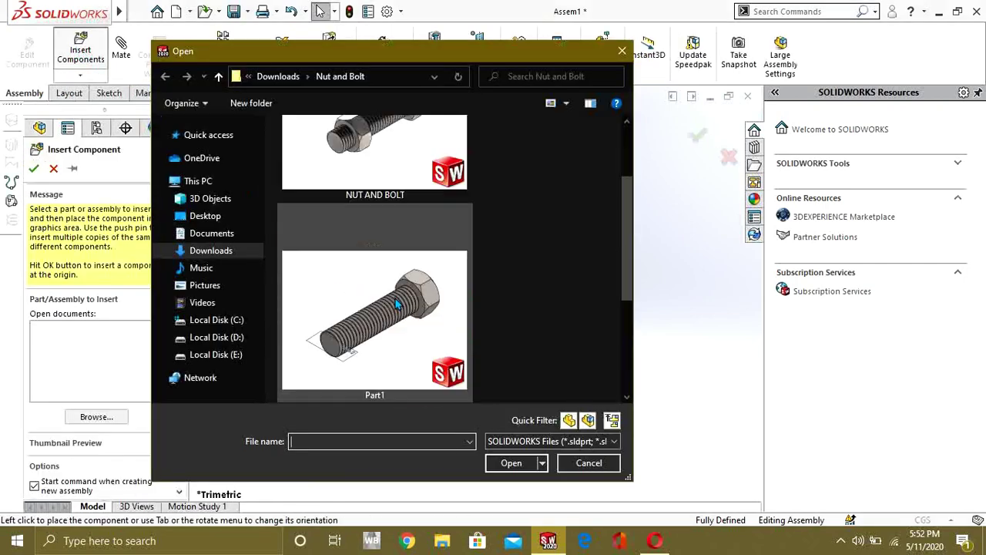
pyautogui.click(404, 318)
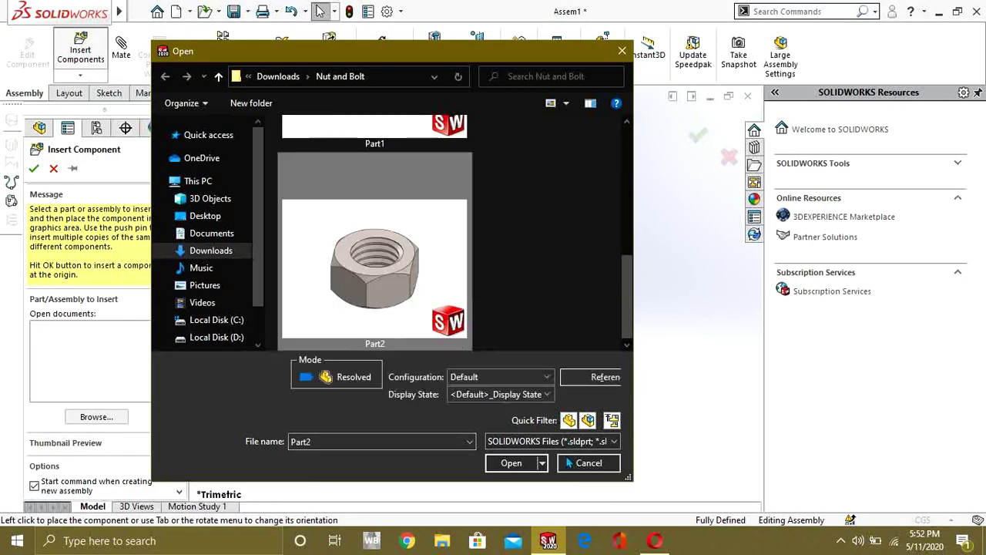
pyautogui.click(511, 463)
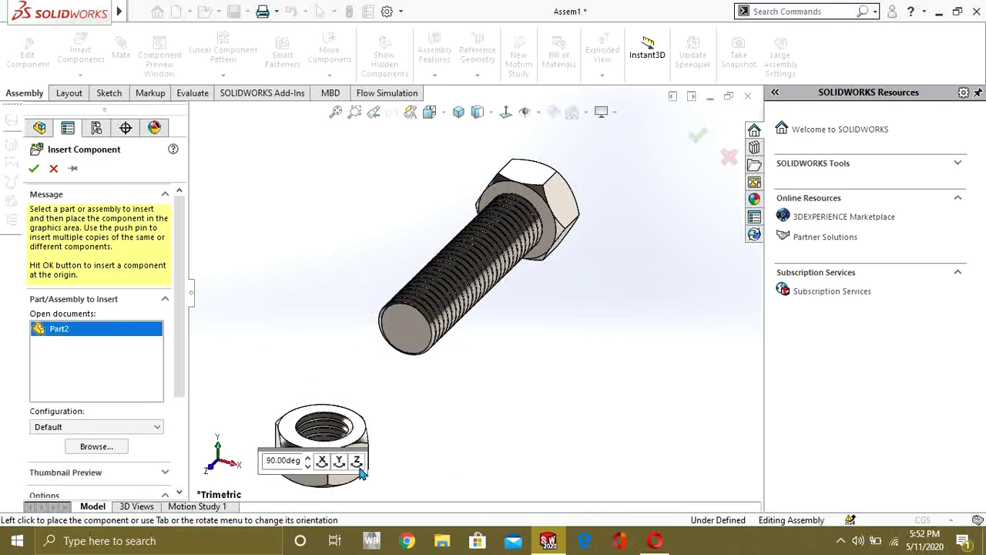
# Step: Rotate the nut 90° about X and place it just in front of the bolt's threaded end
pyautogui.click(339, 465)
pyautogui.click(322, 462)
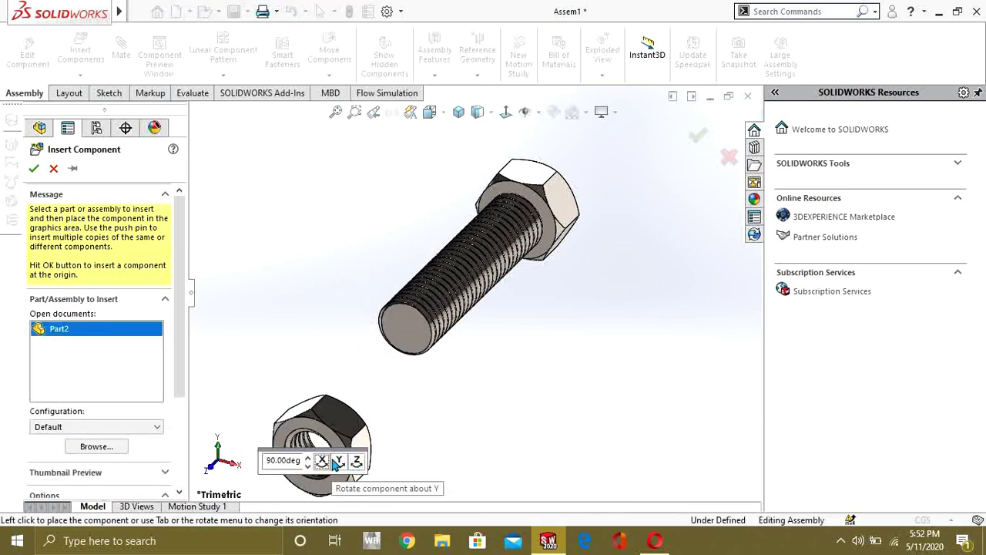
pyautogui.click(337, 463)
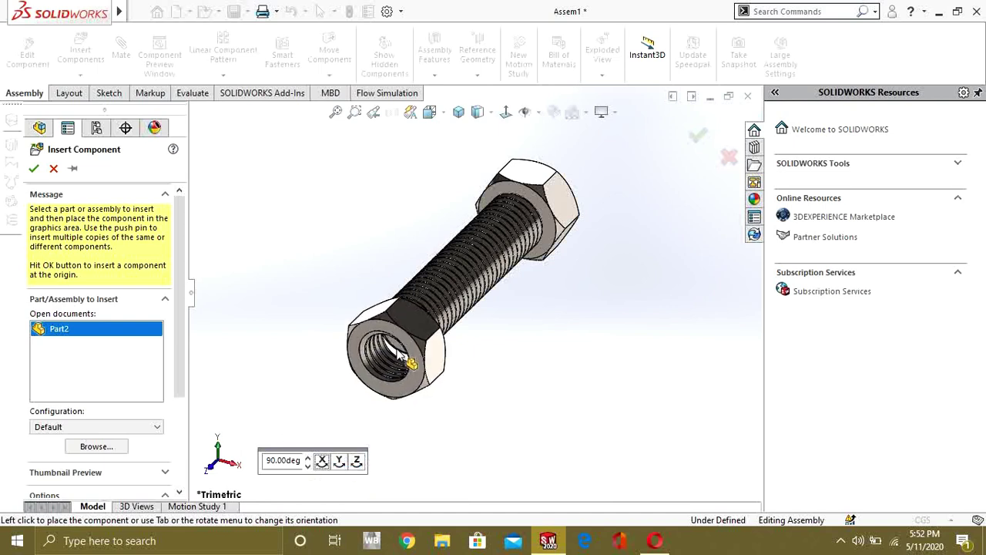
pyautogui.click(360, 374)
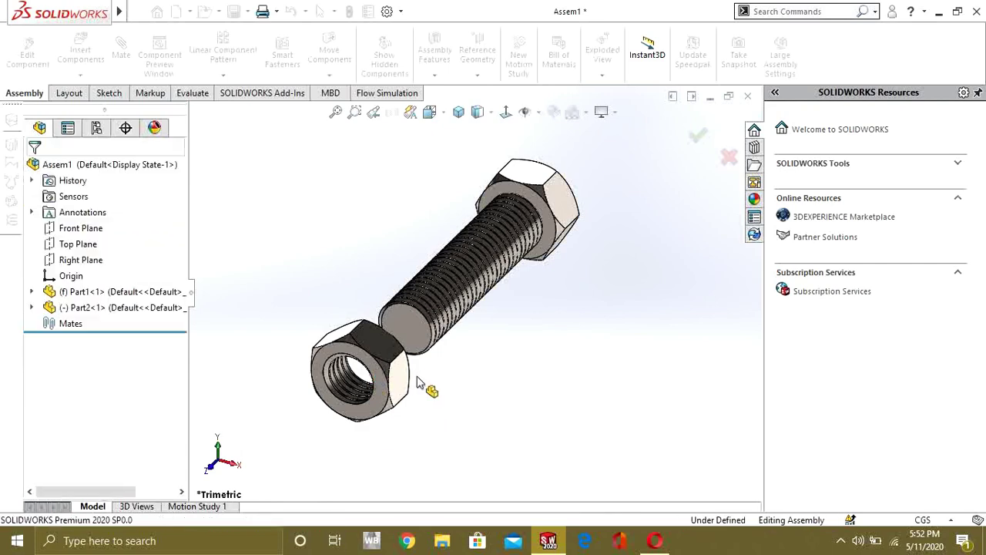
# Step: Move the nut slightly upward in front of the bolt's threaded end, then deselect it
pyautogui.scroll(-4, 429, 362)
pyautogui.moveTo(422, 348); pyautogui.dragTo(360, 375, button='middle')
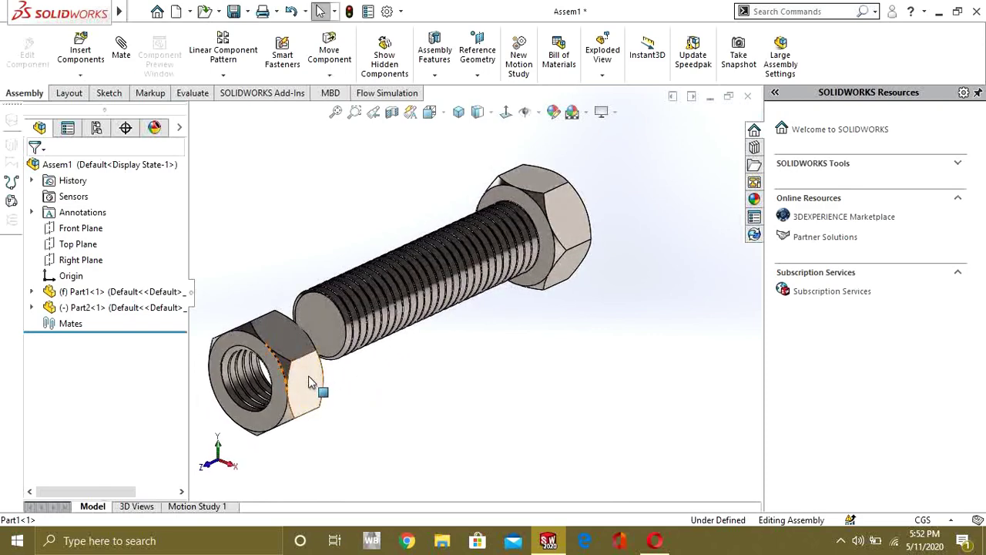
pyautogui.moveTo(308, 381); pyautogui.dragTo(312, 353)
pyautogui.click(357, 386)
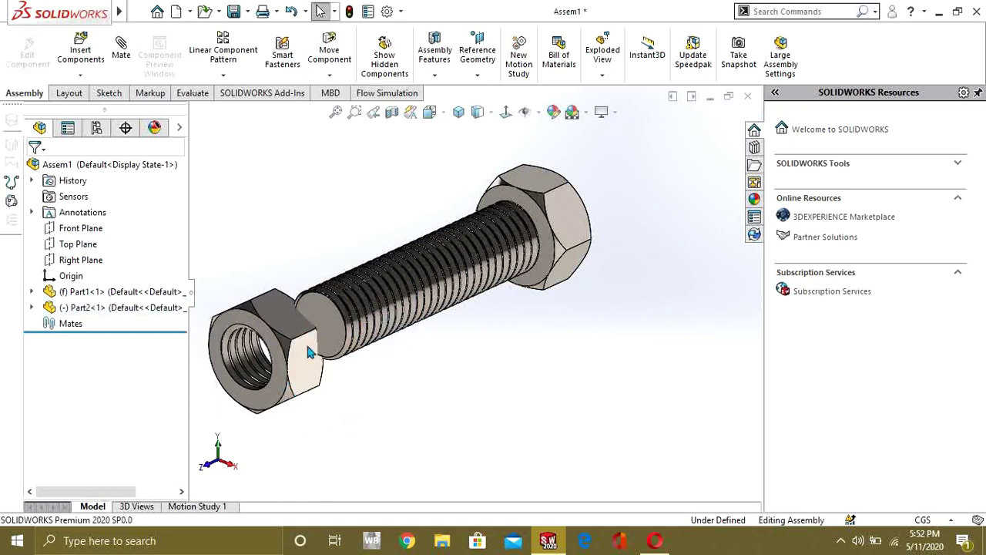
# Step: Start a mechanical Screw mate with the nut's internal helical thread face as the first selection
pyautogui.click(123, 60)
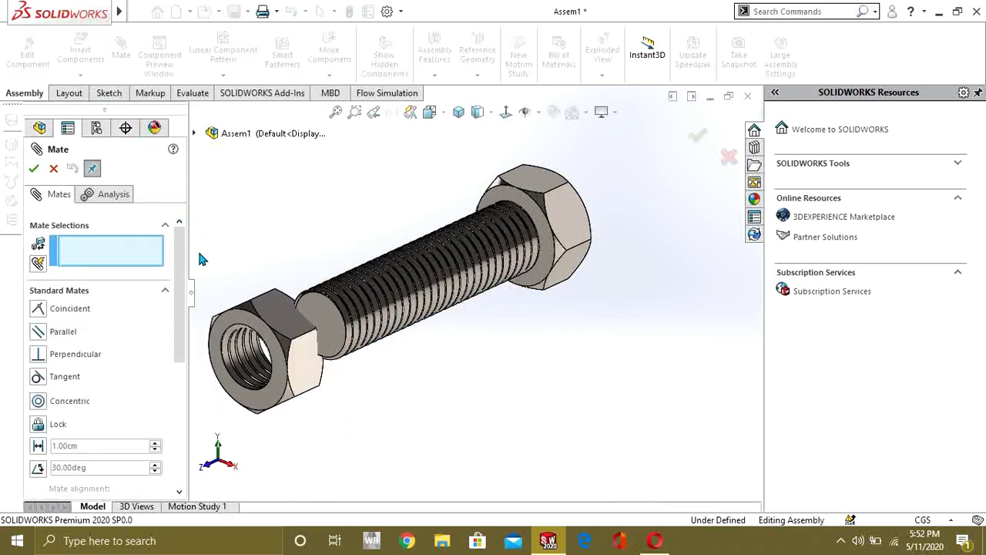
pyautogui.click(165, 293)
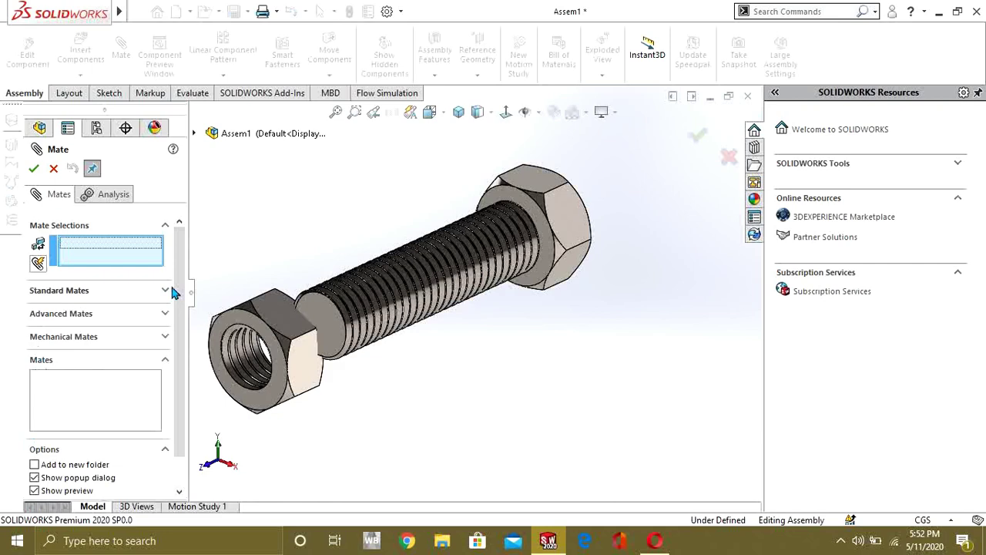
pyautogui.click(160, 340)
pyautogui.scroll(-2, 112, 354)
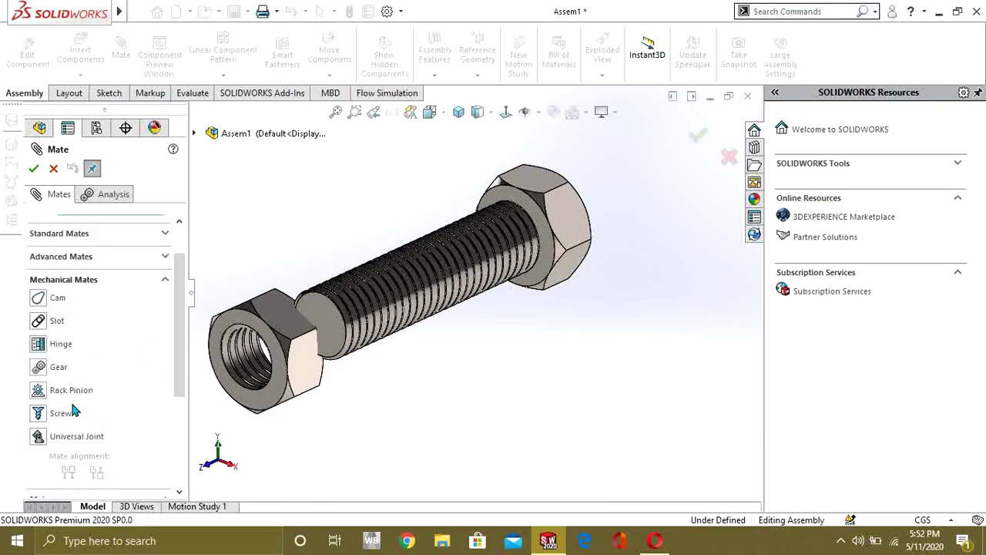
pyautogui.click(48, 416)
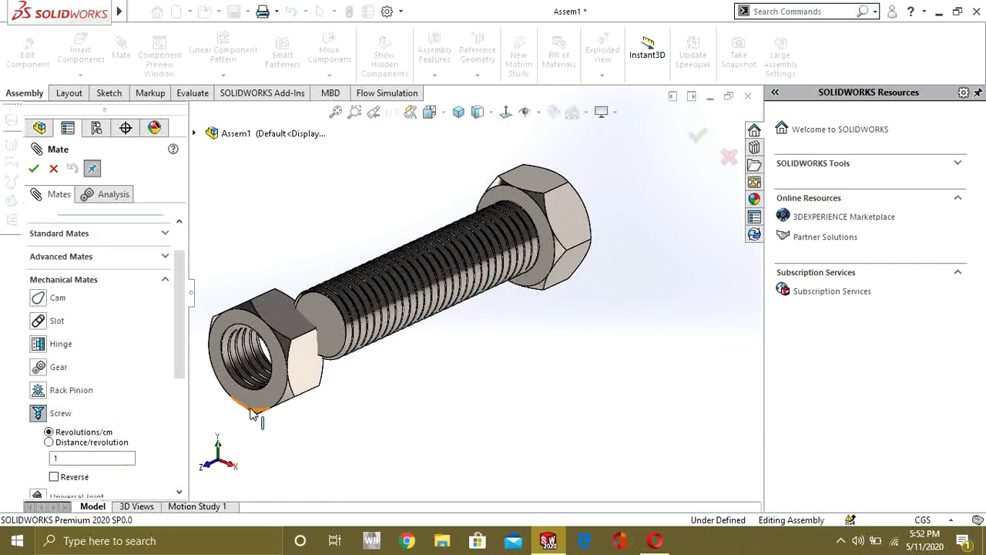
pyautogui.scroll(-5, 243, 392)
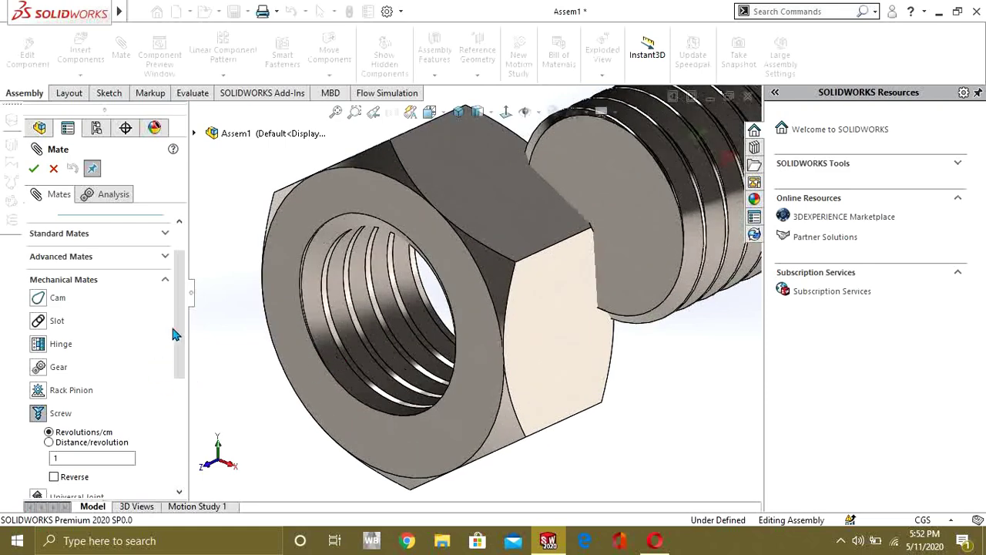
pyautogui.scroll(2, 182, 324)
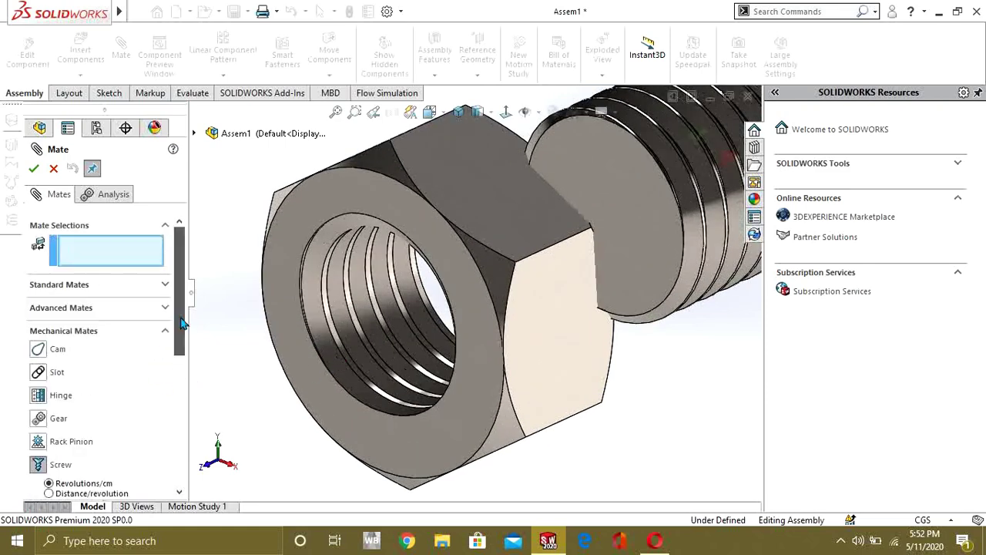
pyautogui.click(322, 330)
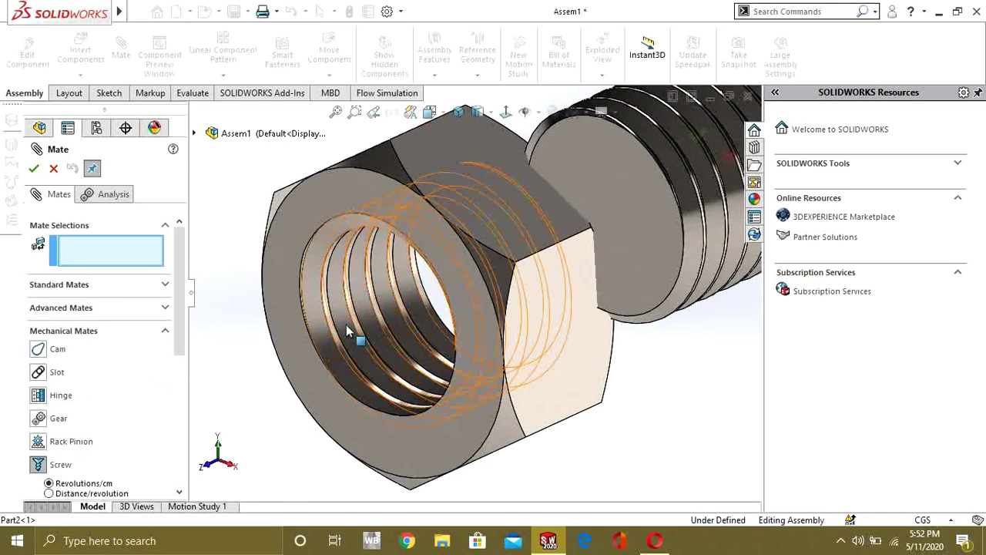
pyautogui.click(339, 334)
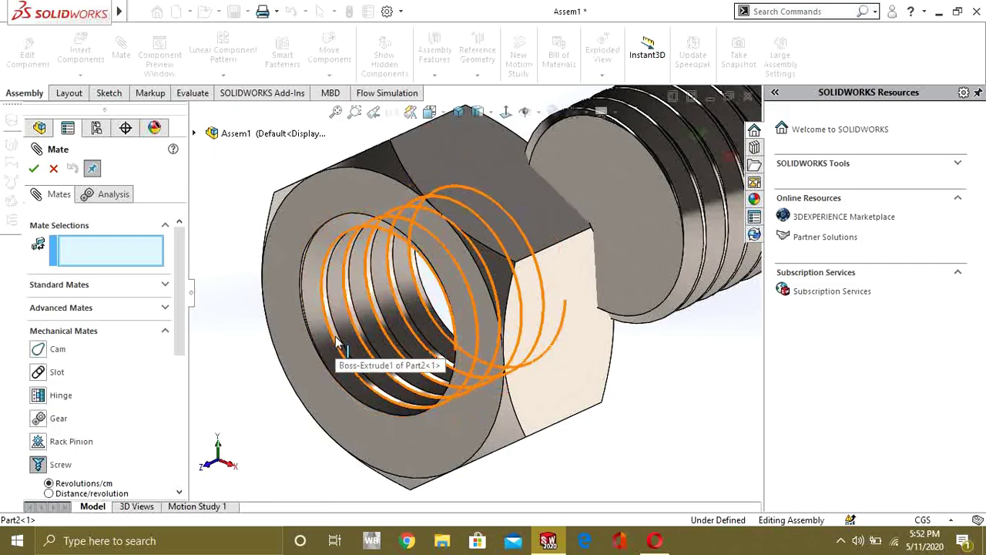
pyautogui.click(336, 342)
# Step: Add the bolt's external thread face as the second selection of the Screw mate
pyautogui.scroll(3, 627, 290)
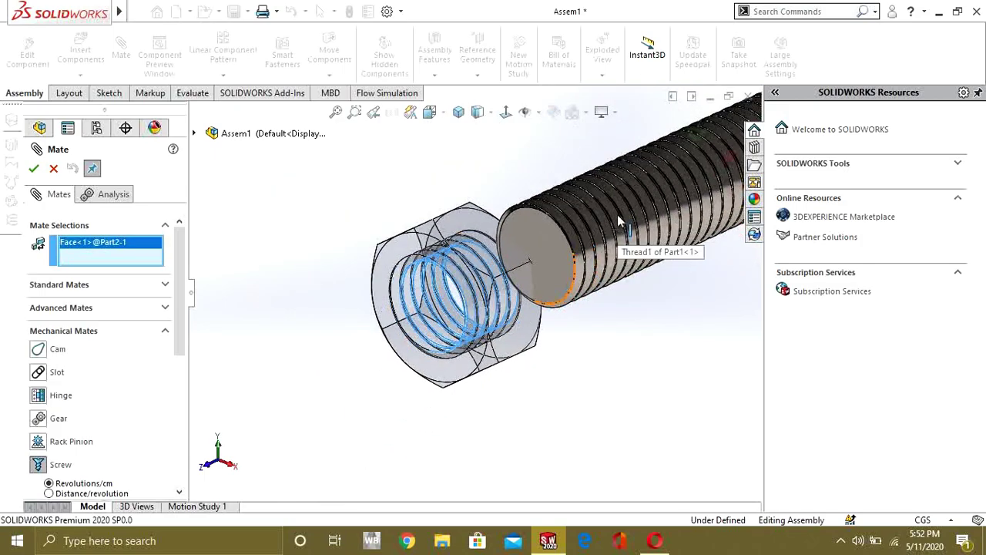
pyautogui.scroll(-4, 617, 214)
pyautogui.moveTo(544, 270); pyautogui.dragTo(515, 276, button='middle')
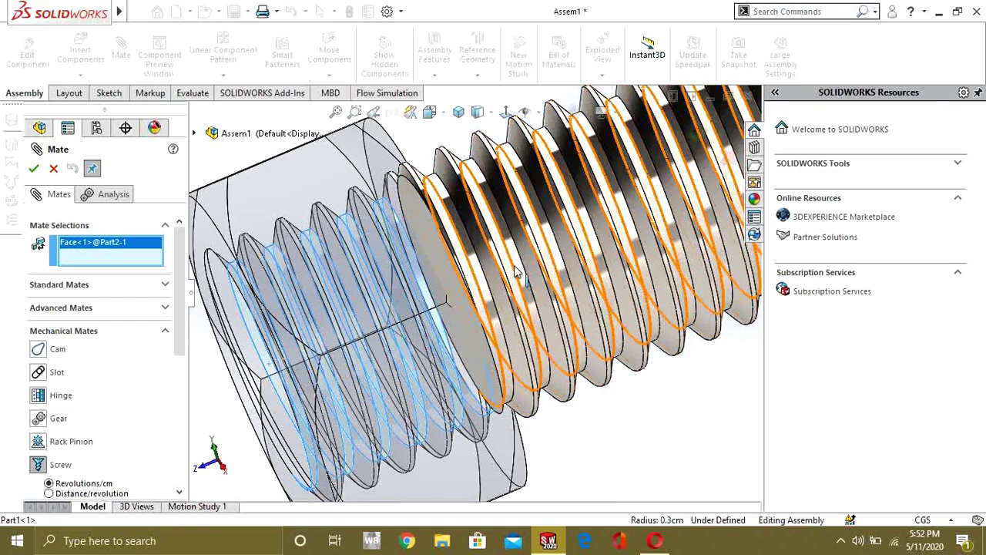
pyautogui.click(512, 271)
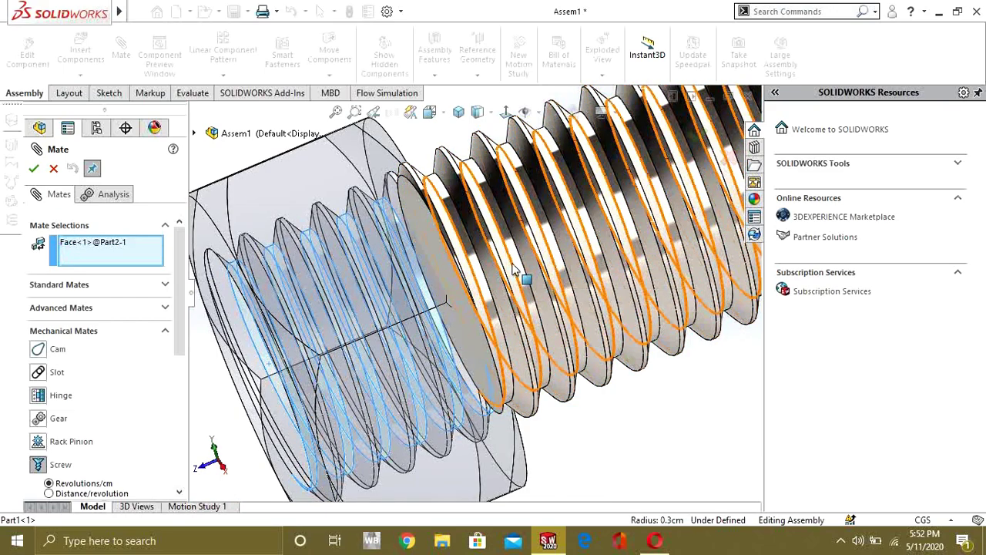
pyautogui.click(515, 270)
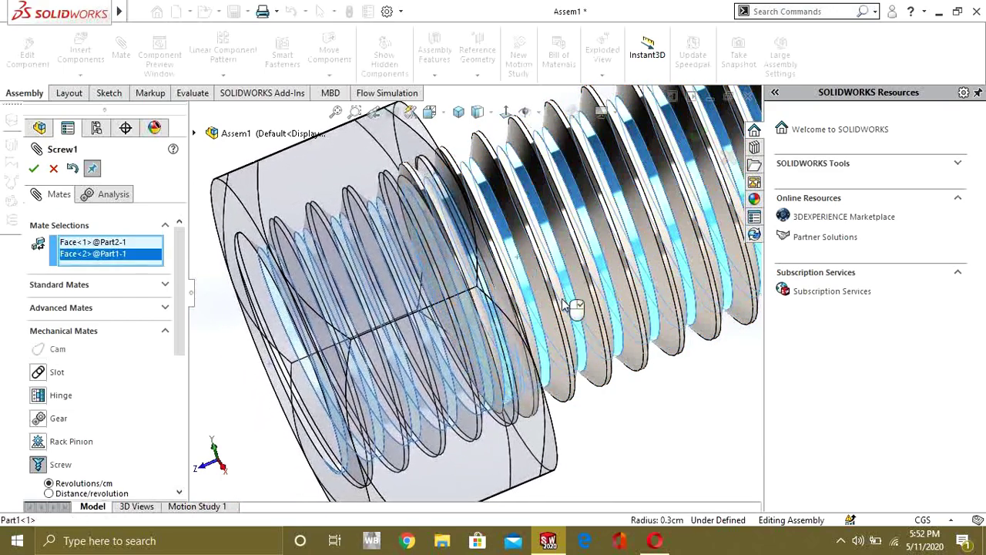
# Step: Accept the Screw mate at 1 revolution/cm with Reverse enabled, and finish mating
pyautogui.scroll(5, 605, 317)
pyautogui.moveTo(605, 322)
pyautogui.mouseDown(button='middle')
pyautogui.moveTo(669, 260)
pyautogui.moveTo(625, 271)
pyautogui.moveTo(601, 330)
pyautogui.mouseUp(button='middle')
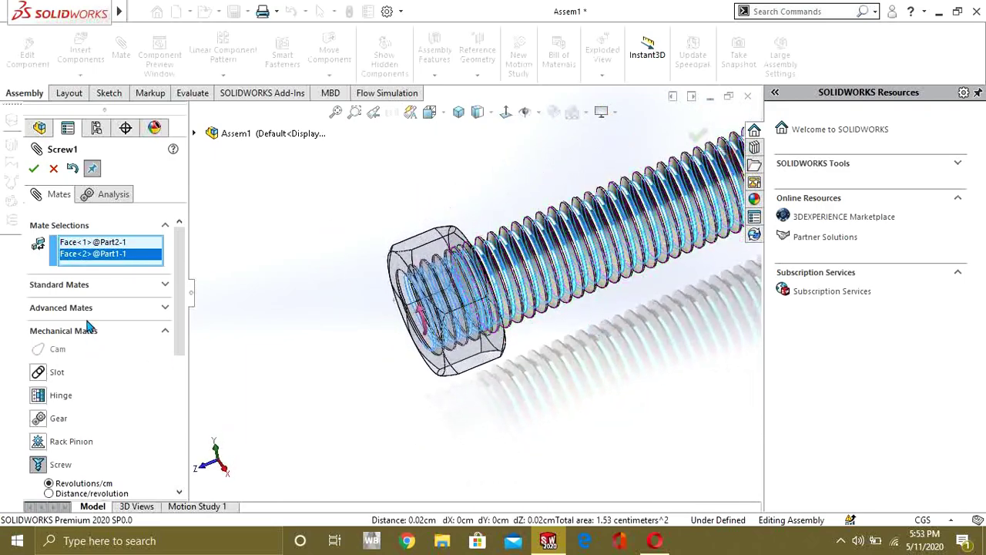
pyautogui.moveTo(183, 279); pyautogui.dragTo(182, 322)
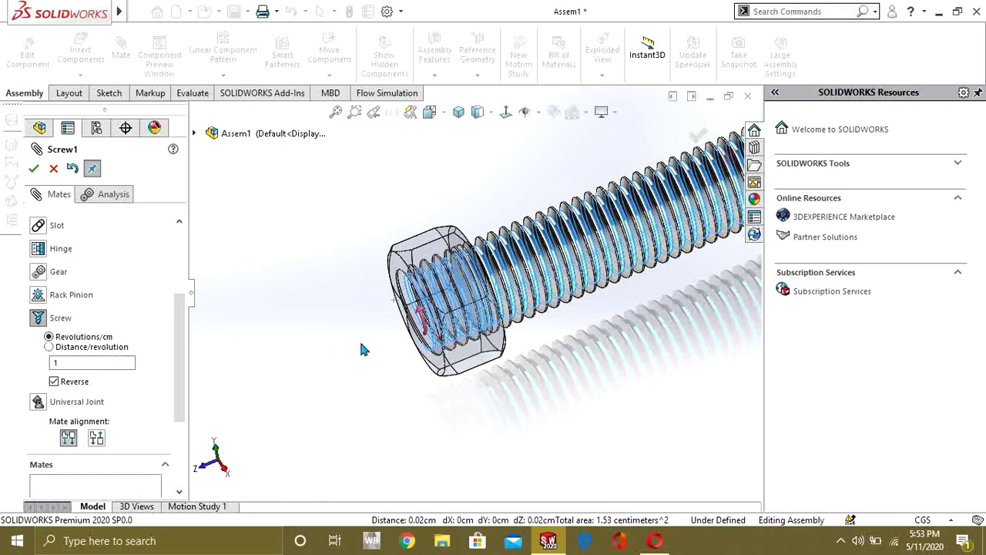
pyautogui.scroll(4, 374, 352)
pyautogui.scroll(-2, 509, 279)
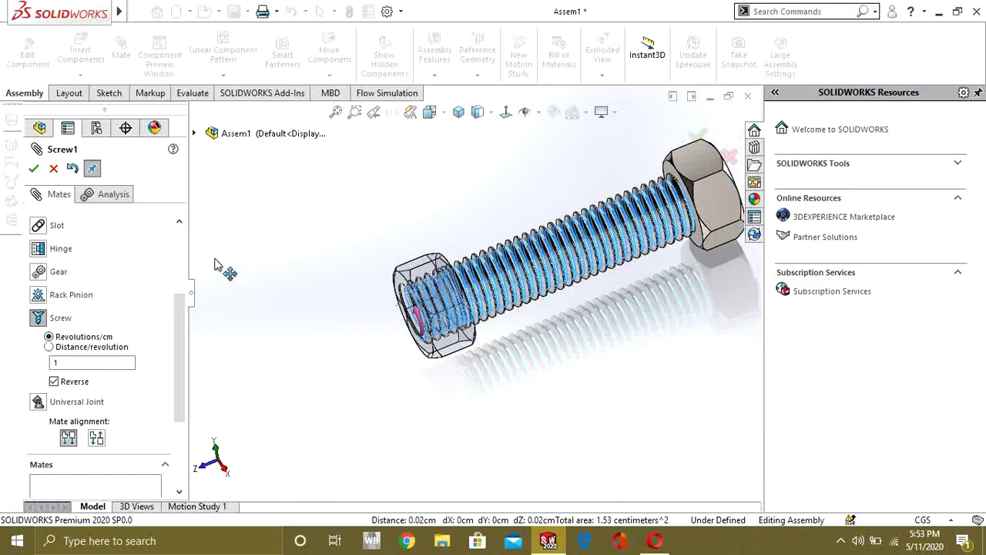
pyautogui.click(33, 168)
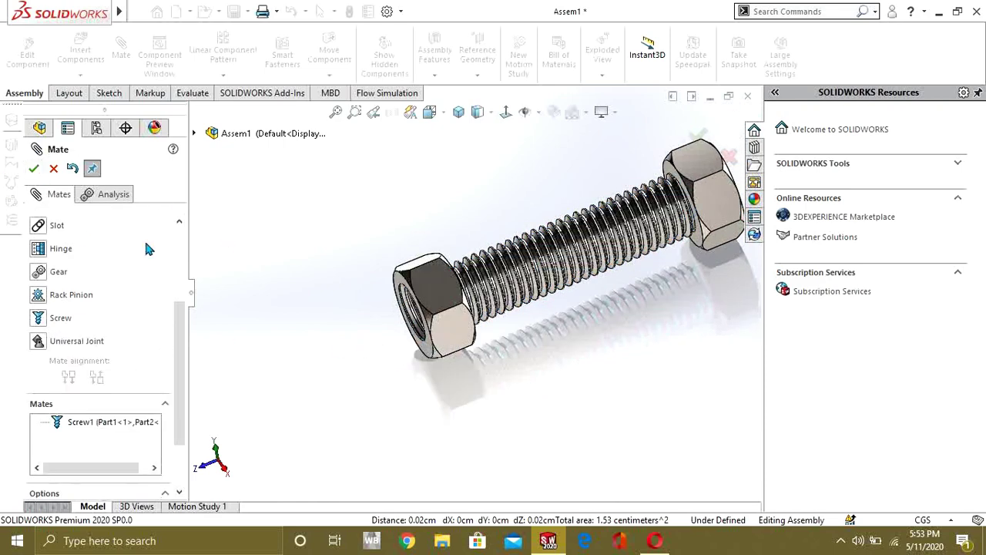
pyautogui.click(34, 168)
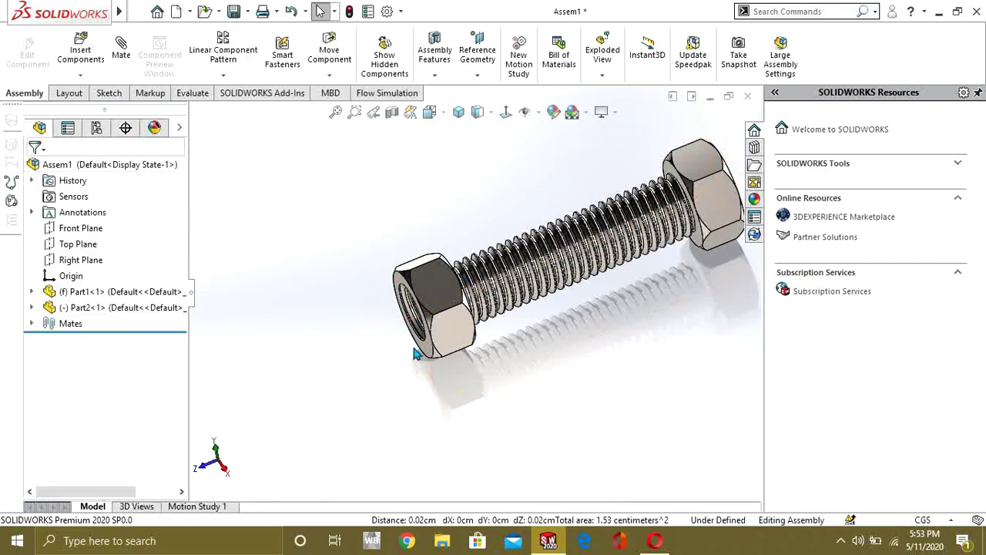
# Step: Turn the nut so it screws along the bolt from the threaded end past mid-shank toward the head
pyautogui.scroll(-2, 526, 337)
pyautogui.moveTo(378, 240); pyautogui.dragTo(440, 354)
pyautogui.moveTo(400, 235); pyautogui.dragTo(489, 430)
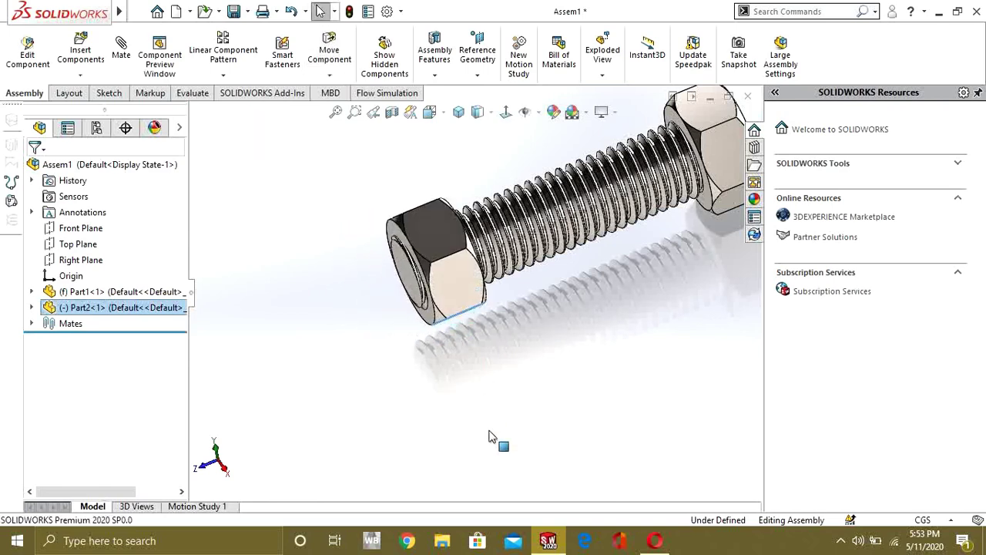
pyautogui.moveTo(498, 370); pyautogui.dragTo(562, 302, button='middle')
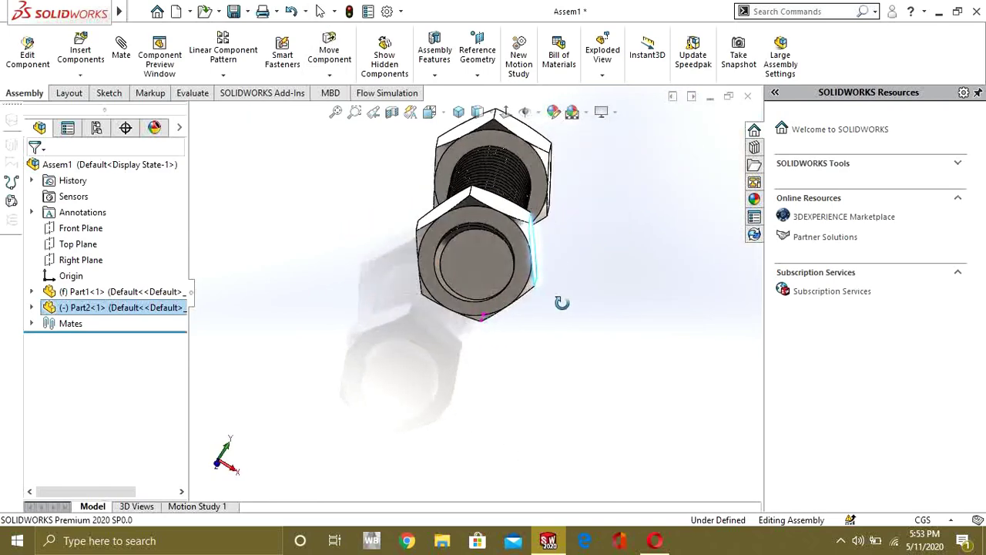
pyautogui.moveTo(475, 214); pyautogui.dragTo(585, 251)
pyautogui.moveTo(584, 251); pyautogui.dragTo(513, 319, button='middle')
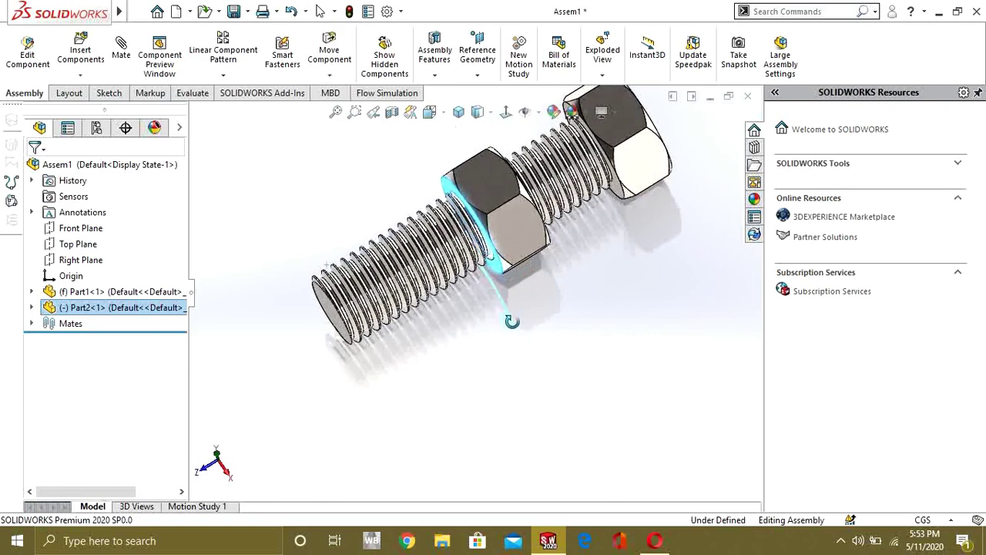
# Step: Turn the nut back partway toward the bolt's free end and deselect it
pyautogui.click(500, 216)
pyautogui.moveTo(501, 216); pyautogui.dragTo(401, 235)
pyautogui.click(522, 318)
pyautogui.scroll(4, 523, 318)
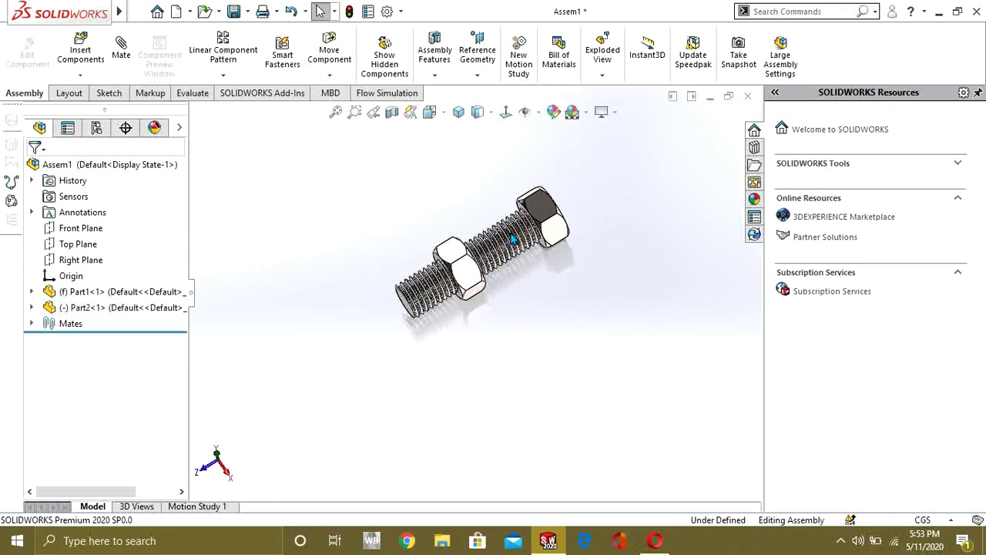
# Step: Create a new assembly document
pyautogui.scroll(-2, 510, 233)
pyautogui.click(137, 11)
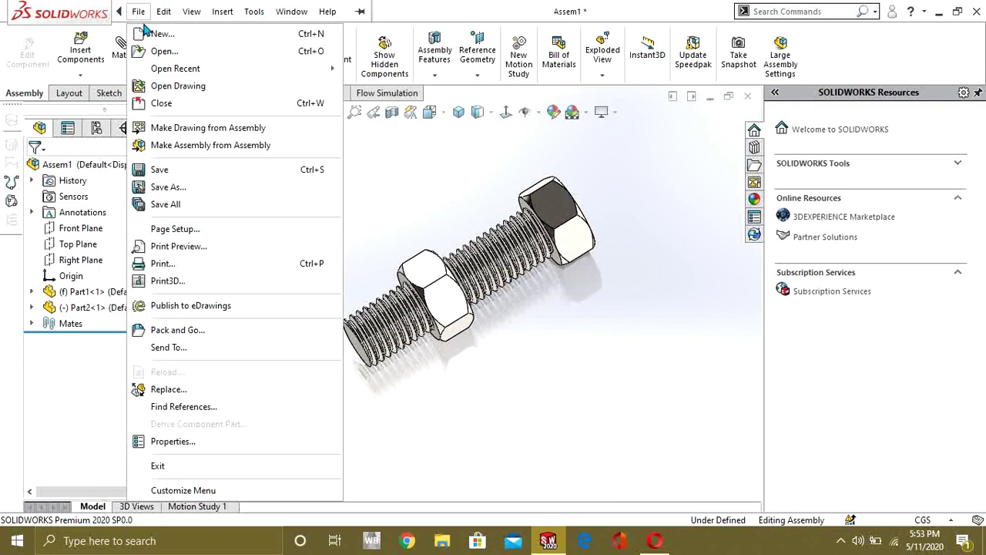
pyautogui.click(163, 37)
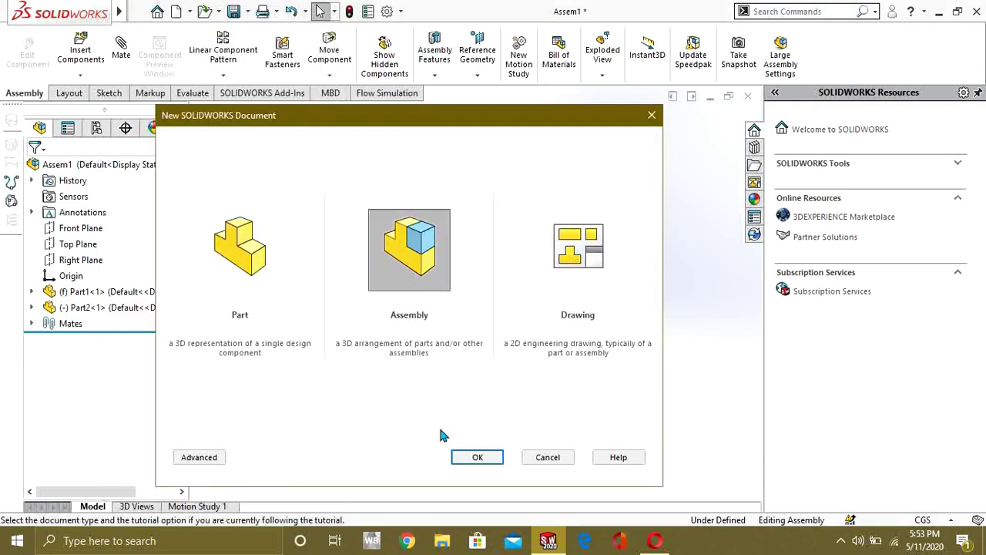
pyautogui.click(467, 456)
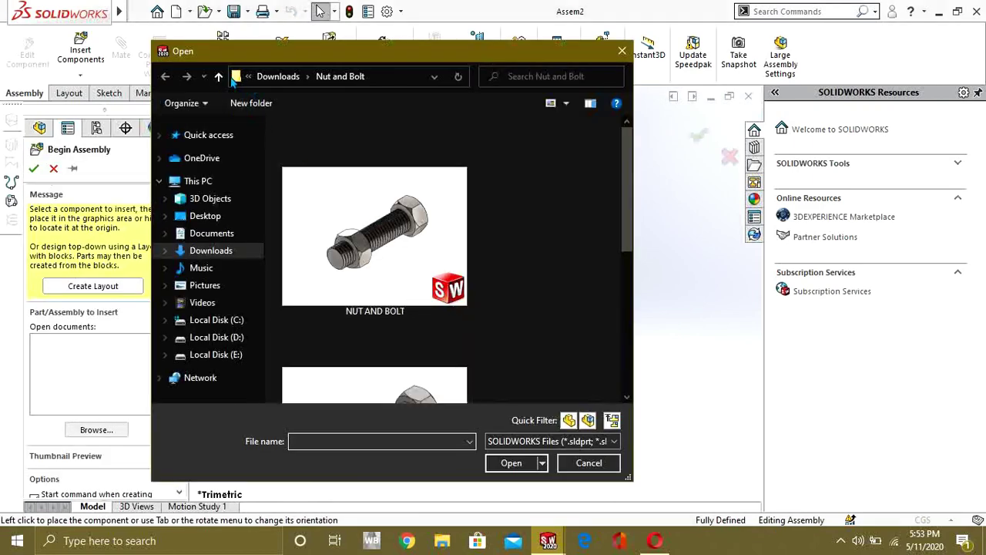
# Step: Browse for the first component in the Rack and pinion folder under Downloads and show its files as thumbnails
pyautogui.click(219, 77)
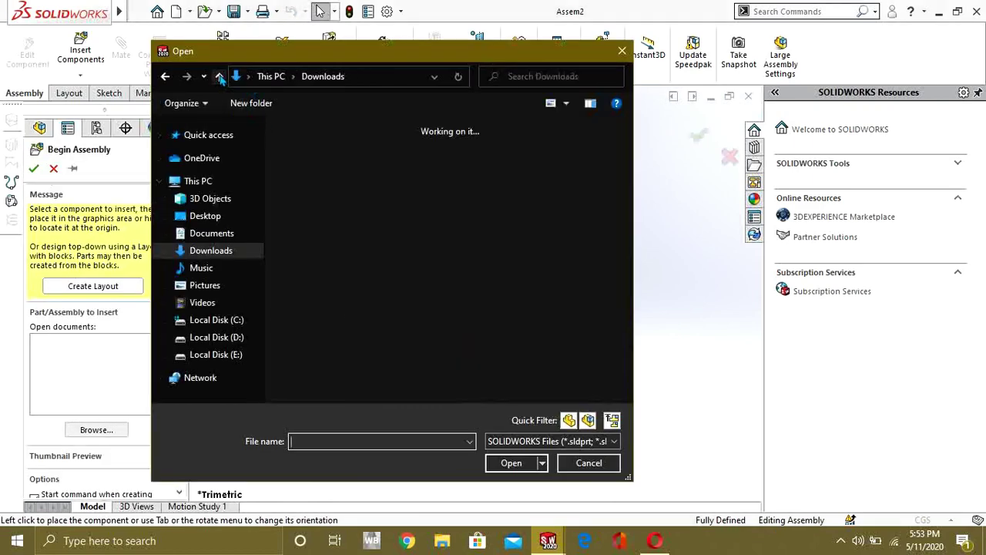
pyautogui.doubleClick(400, 181)
pyautogui.rightClick(402, 255)
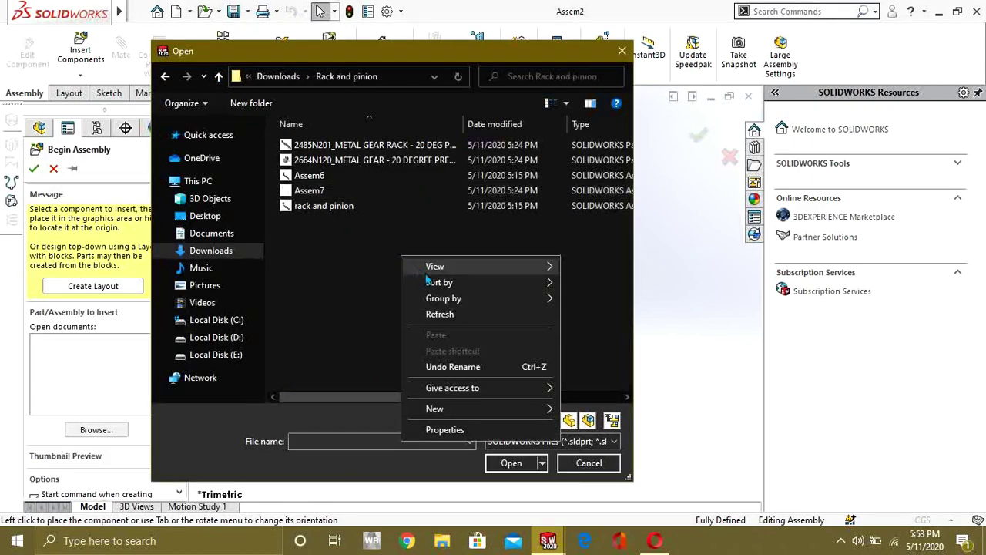
pyautogui.moveTo(431, 266)
pyautogui.click(593, 282)
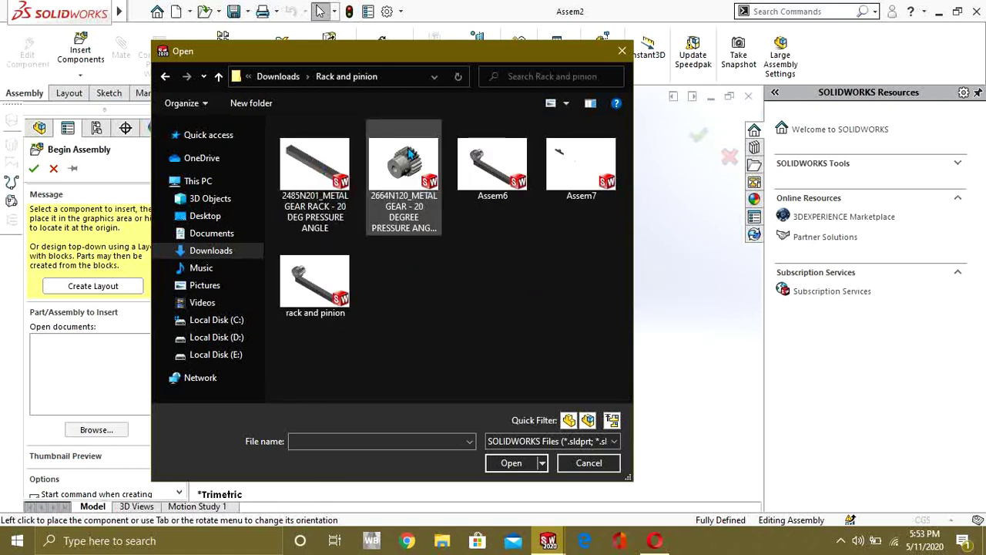
# Step: Insert the 2485N201 metal gear rack part in its 100mm length configuration as the assembly's first component
pyautogui.click(330, 168)
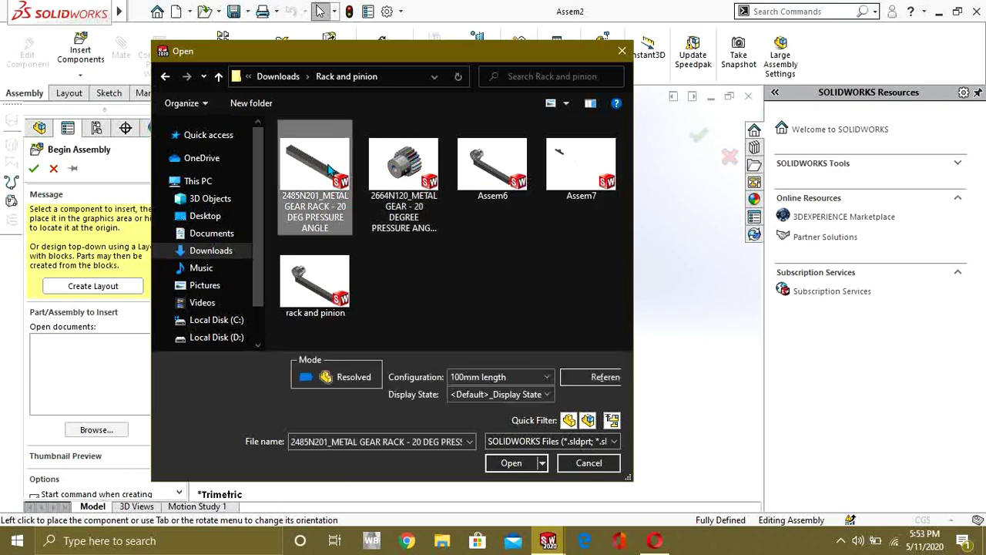
pyautogui.click(512, 464)
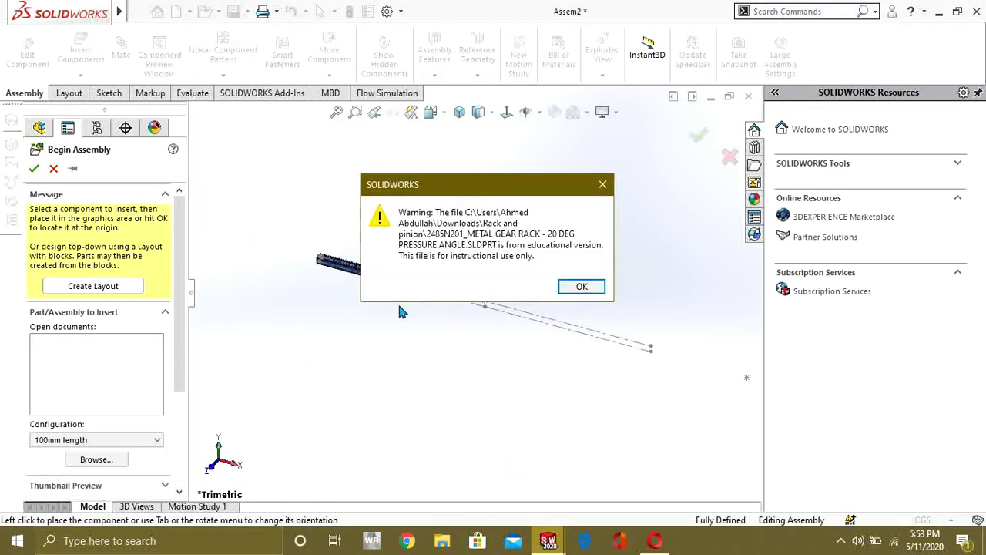
pyautogui.click(587, 292)
# Step: Insert the 2664N120 metal gear part and place it as the pinion on the rack's toothed side
pyautogui.scroll(-8, 318, 265)
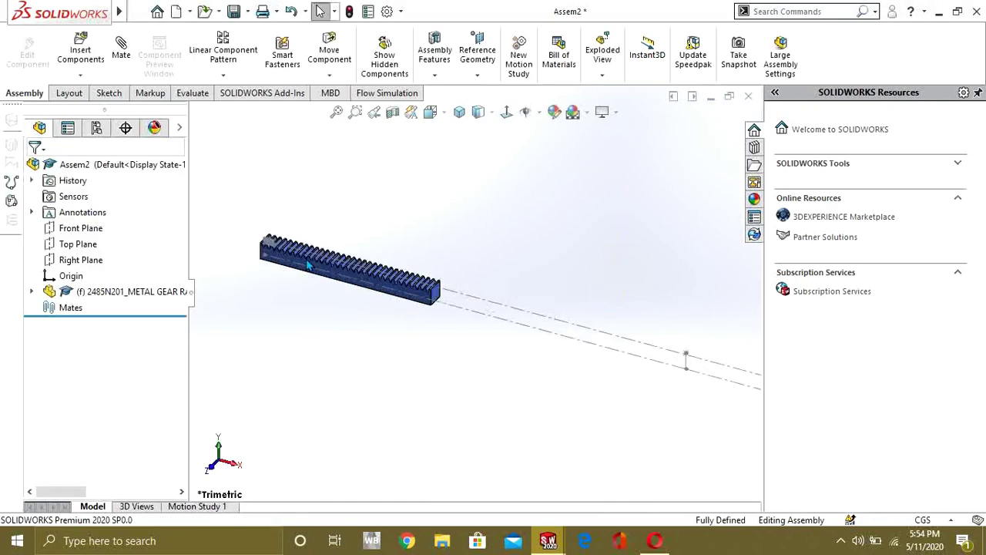
pyautogui.scroll(-5, 343, 273)
pyautogui.rightClick(387, 255)
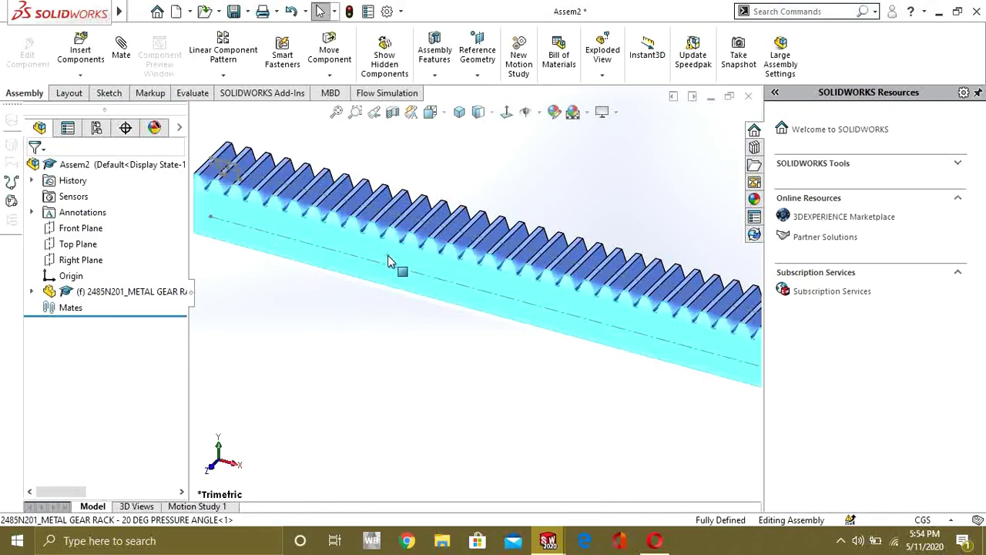
pyautogui.click(339, 316)
pyautogui.scroll(4, 353, 276)
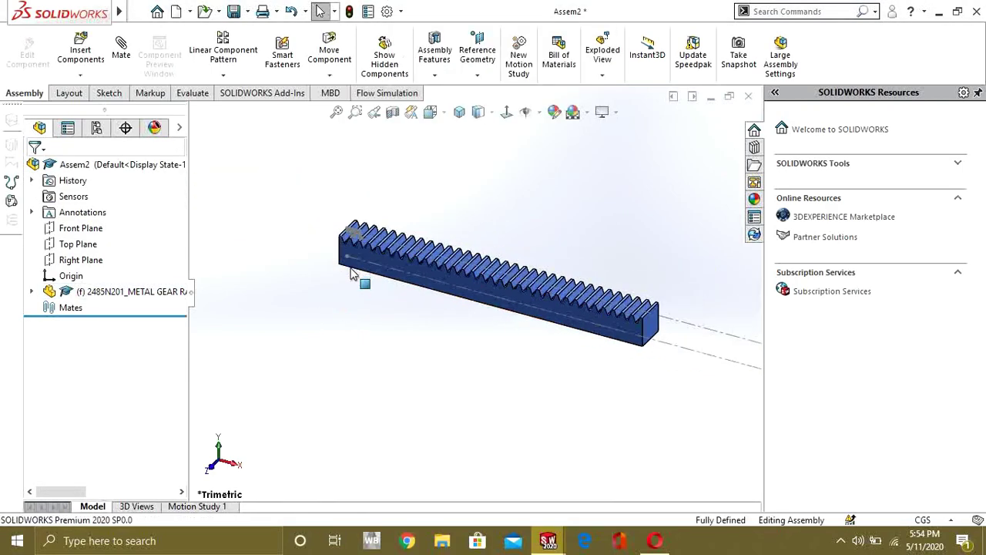
pyautogui.moveTo(511, 296); pyautogui.dragTo(592, 299, button='middle')
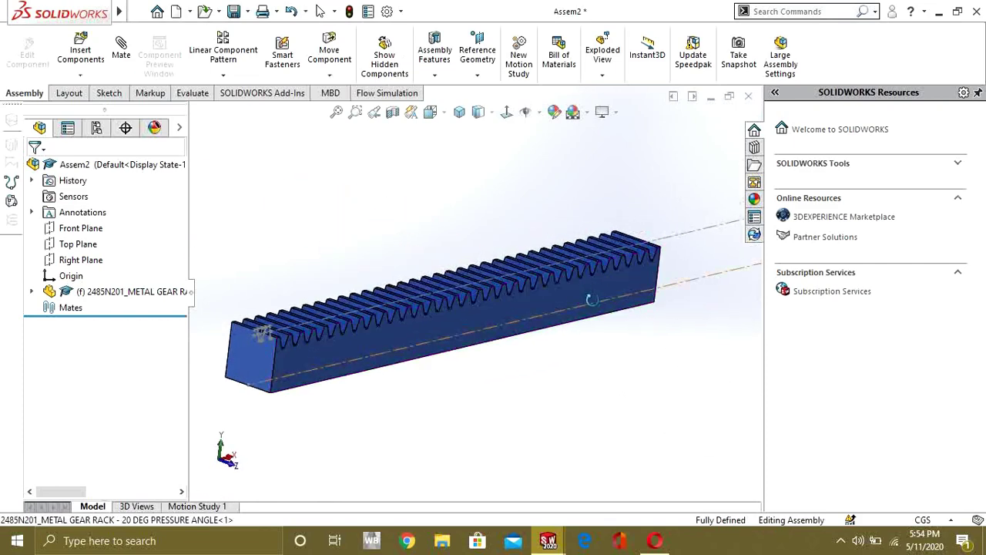
pyautogui.click(62, 51)
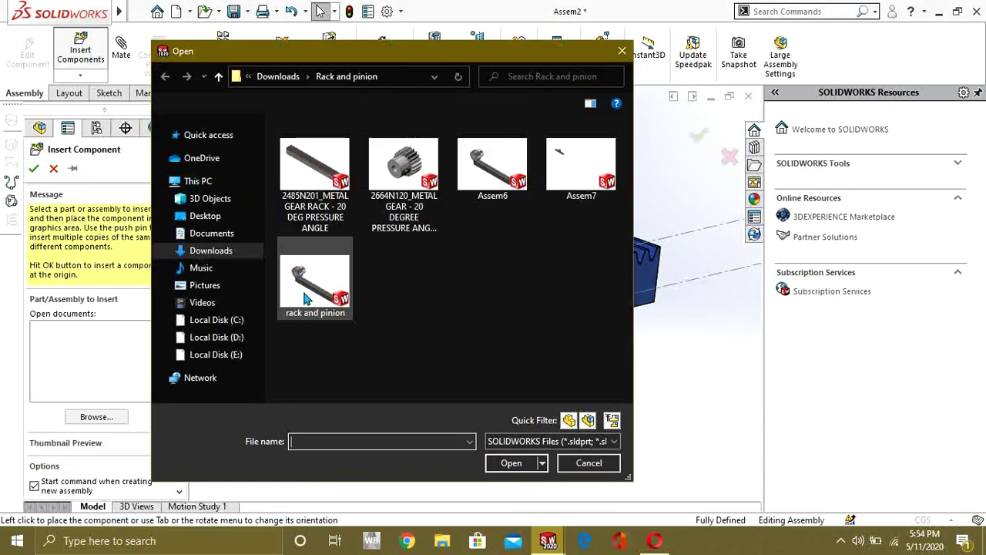
pyautogui.click(416, 180)
pyautogui.click(511, 462)
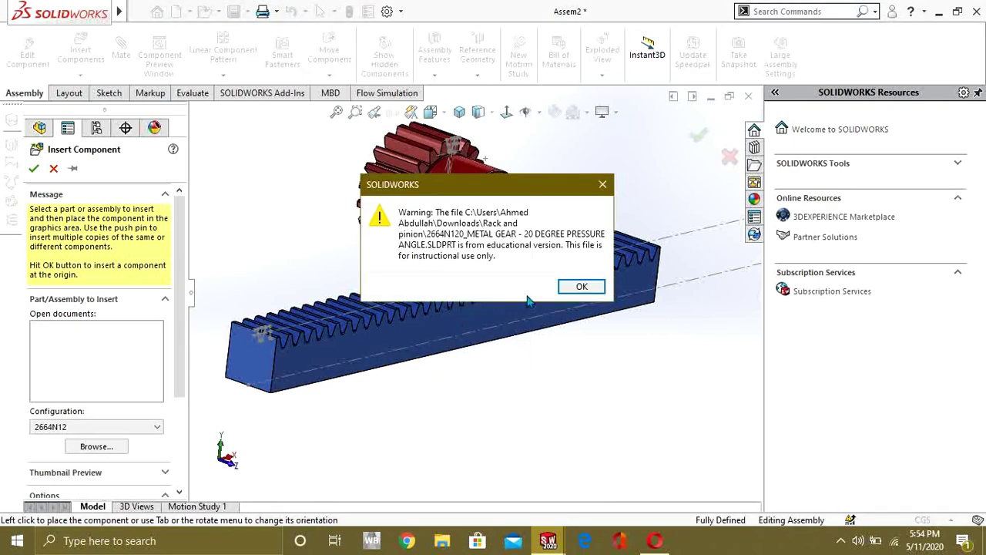
pyautogui.click(582, 286)
pyautogui.click(464, 361)
# Step: Move the pinion along the rack, closer to the end from which the sketch lines extend, and deselect it
pyautogui.moveTo(464, 362); pyautogui.dragTo(620, 363, button='middle')
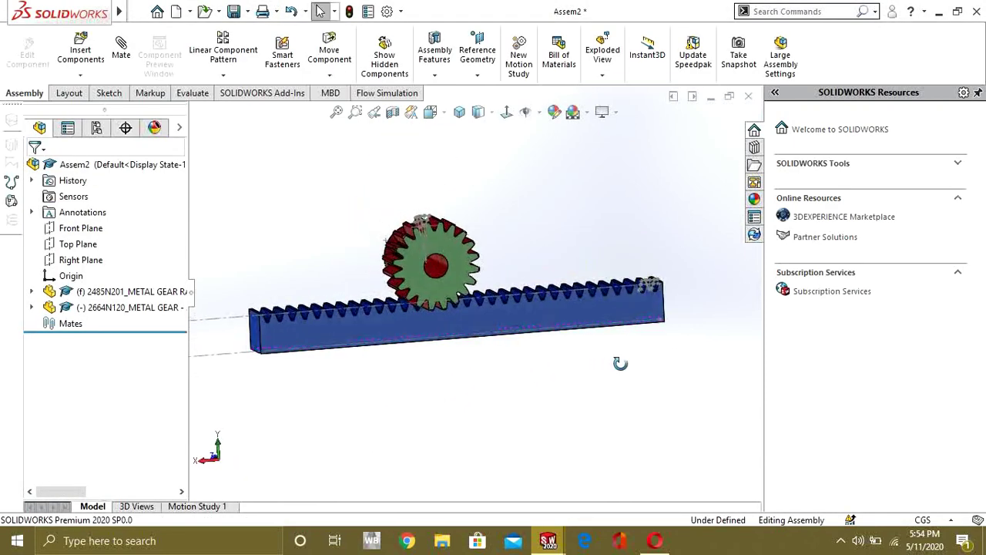
pyautogui.click(461, 279)
pyautogui.moveTo(461, 280); pyautogui.dragTo(470, 339, button='middle')
pyautogui.click(470, 339)
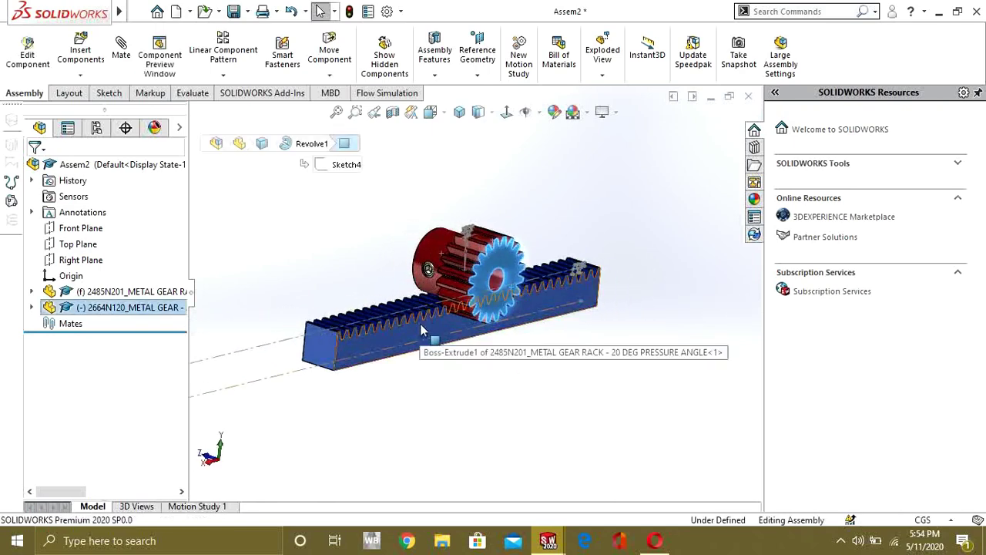
pyautogui.click(463, 311)
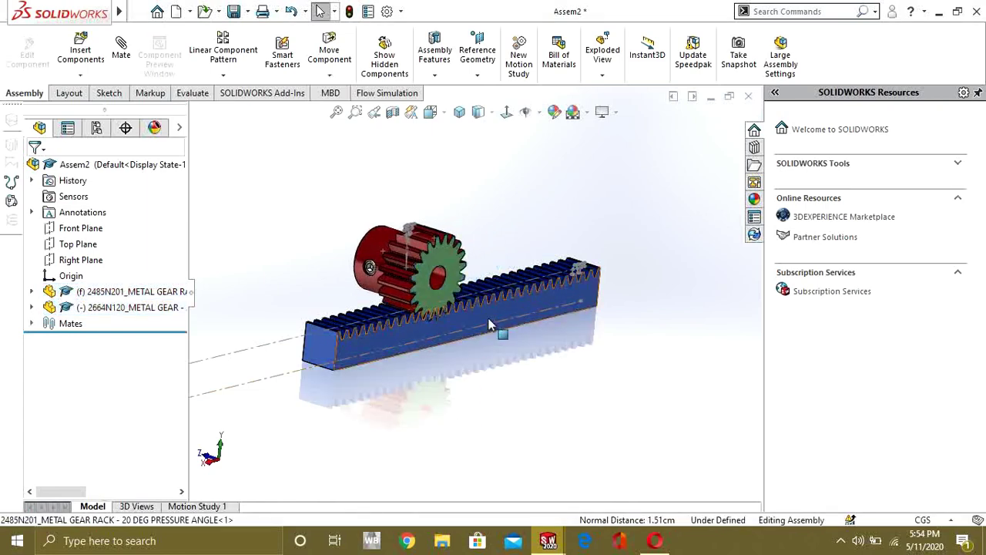
# Step: View the rack's side face straight on and shift the pinion so its lower teeth mesh with the rack's teeth
pyautogui.click(501, 330)
pyautogui.click(507, 114)
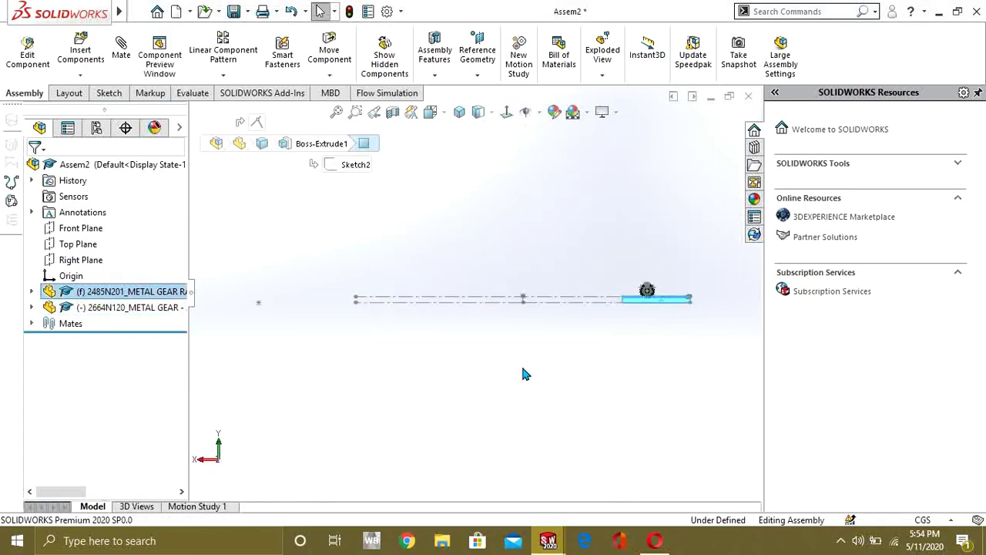
pyautogui.scroll(-10, 682, 300)
pyautogui.click(588, 346)
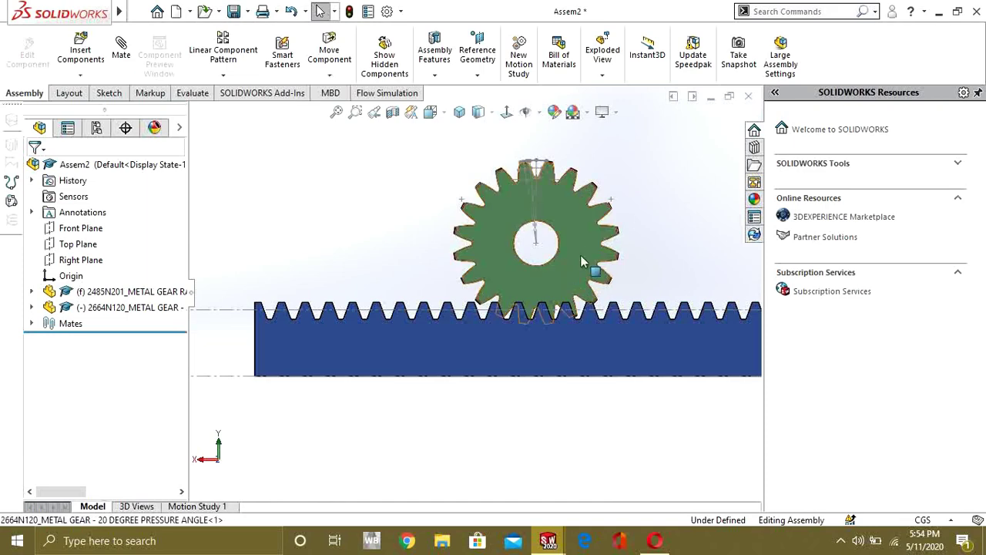
pyautogui.moveTo(591, 222); pyautogui.dragTo(597, 212)
pyautogui.scroll(-5, 570, 308)
pyautogui.click(452, 286)
pyautogui.scroll(5, 450, 262)
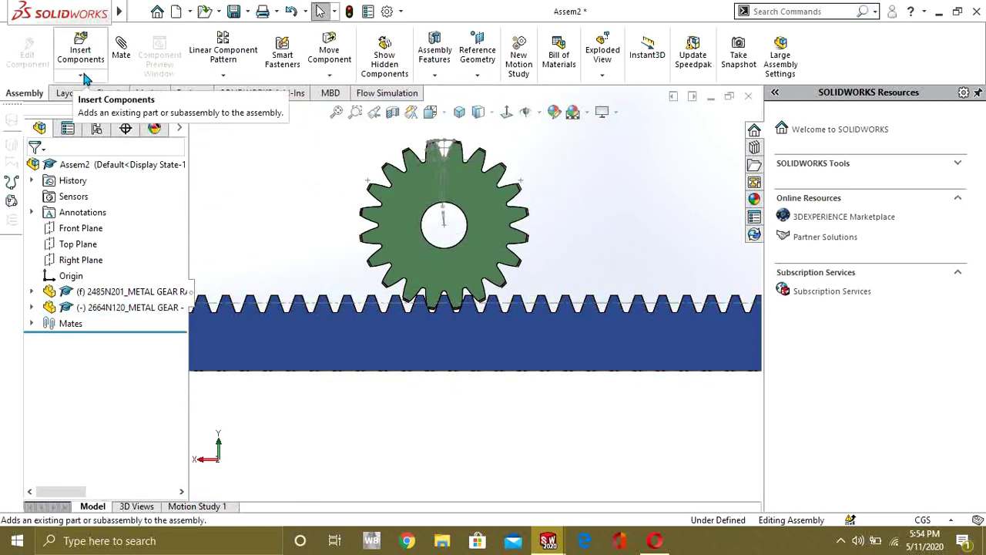
# Step: Add a distance mate of 1.95055533 cm between the pinion's centre sketch point and the rack's lower sketch line
pyautogui.click(121, 48)
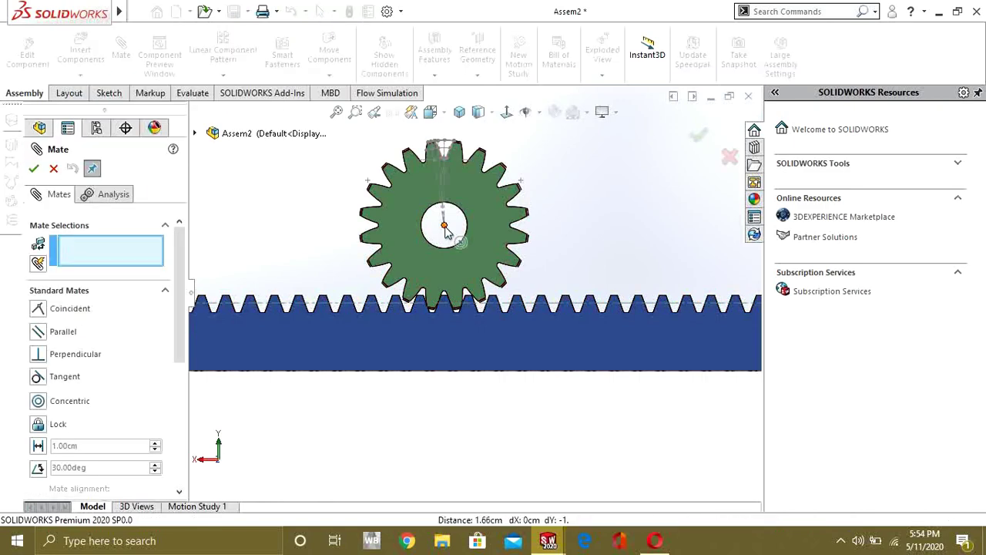
pyautogui.click(409, 312)
pyautogui.click(437, 378)
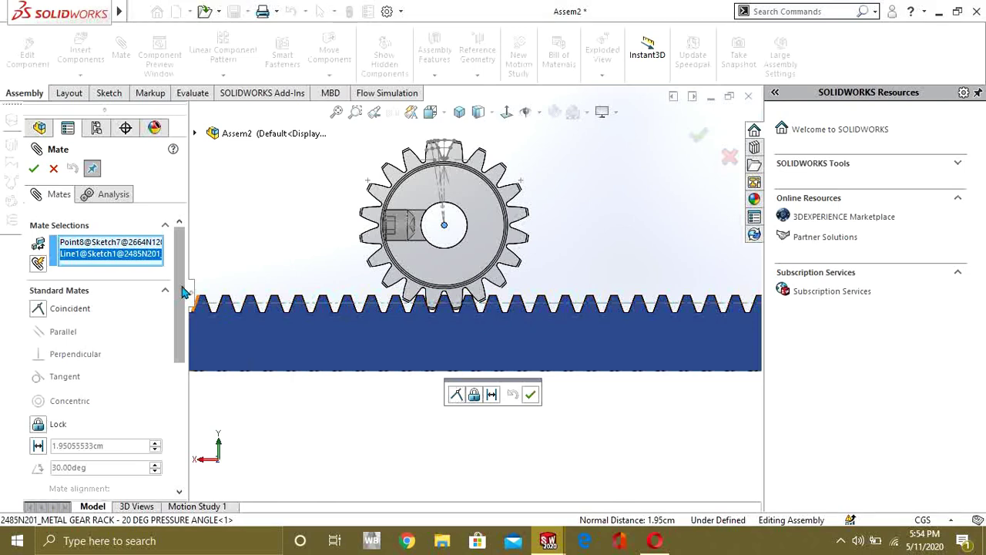
pyautogui.scroll(-4, 183, 291)
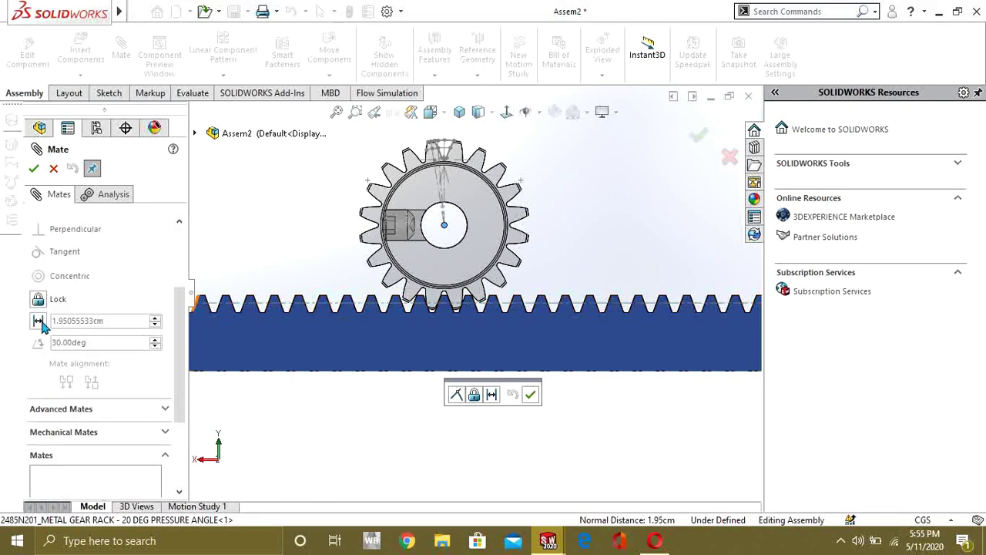
pyautogui.click(38, 321)
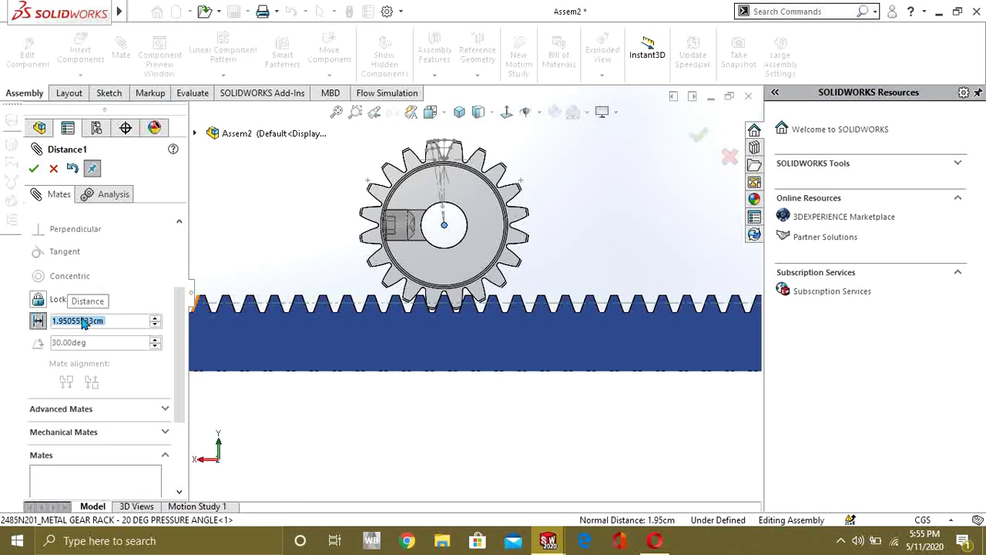
pyautogui.click(34, 171)
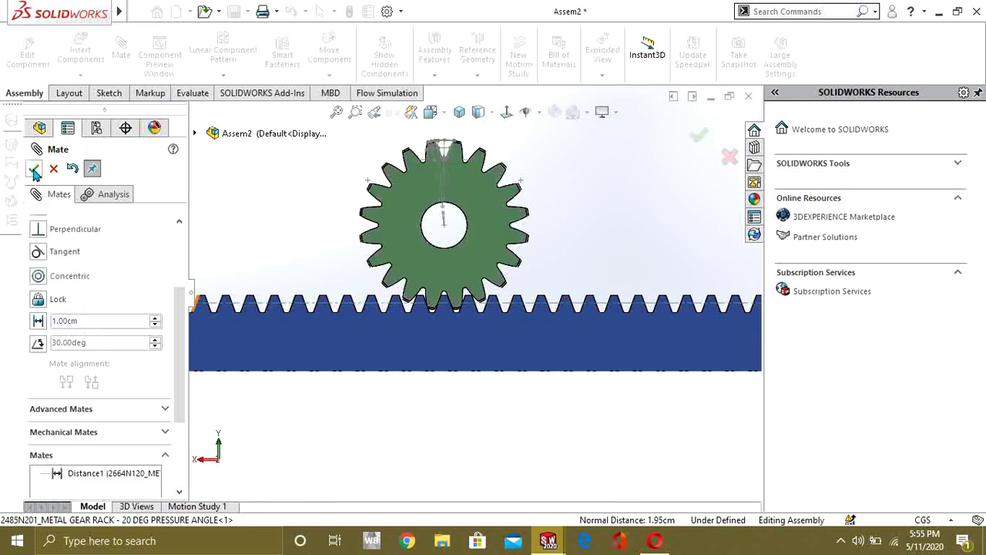
# Step: Finish the distance mating and start a mechanical Rack Pinion mate
pyautogui.scroll(3, 114, 359)
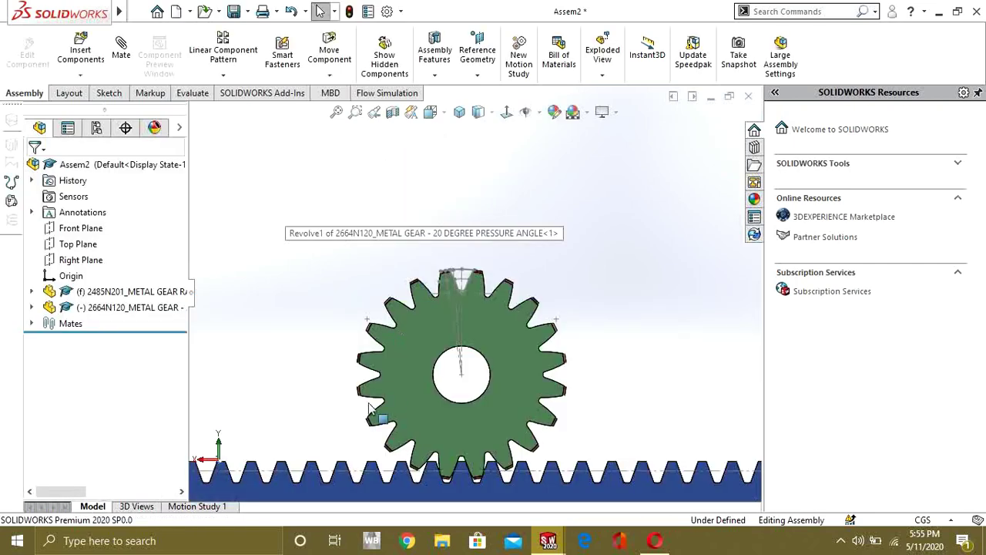
pyautogui.scroll(1, 374, 412)
pyautogui.click(31, 323)
pyautogui.click(30, 323)
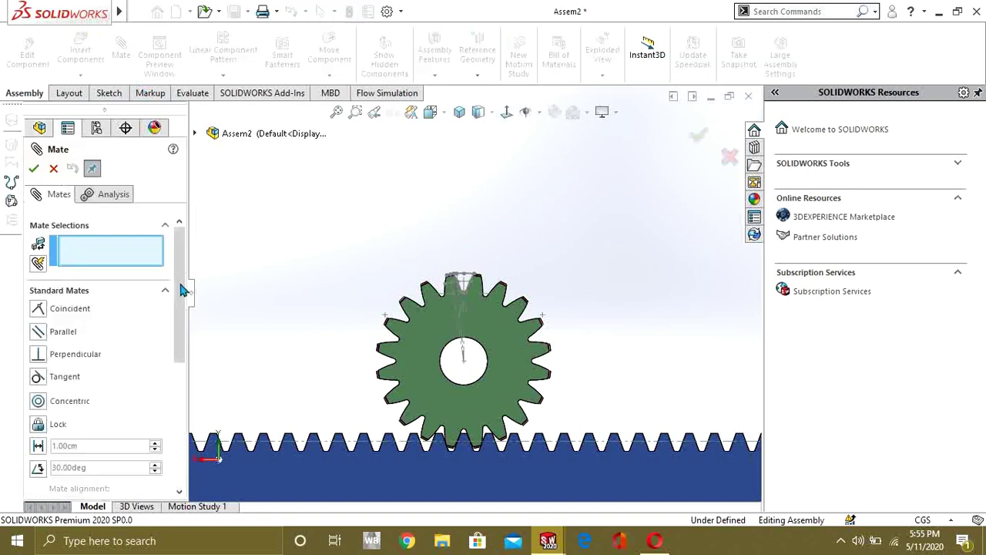
pyautogui.scroll(-5, 185, 287)
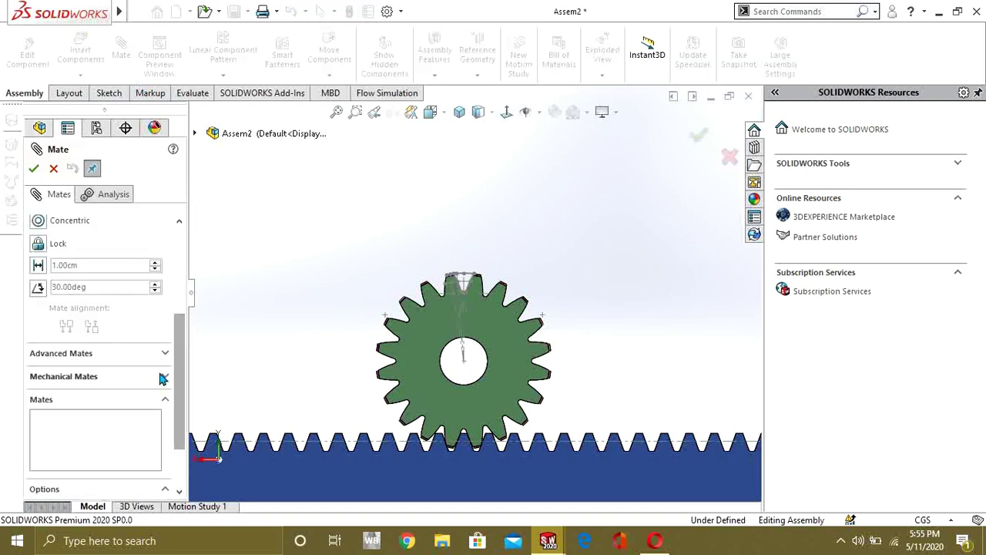
pyautogui.click(161, 377)
pyautogui.scroll(3, 185, 352)
pyautogui.click(42, 344)
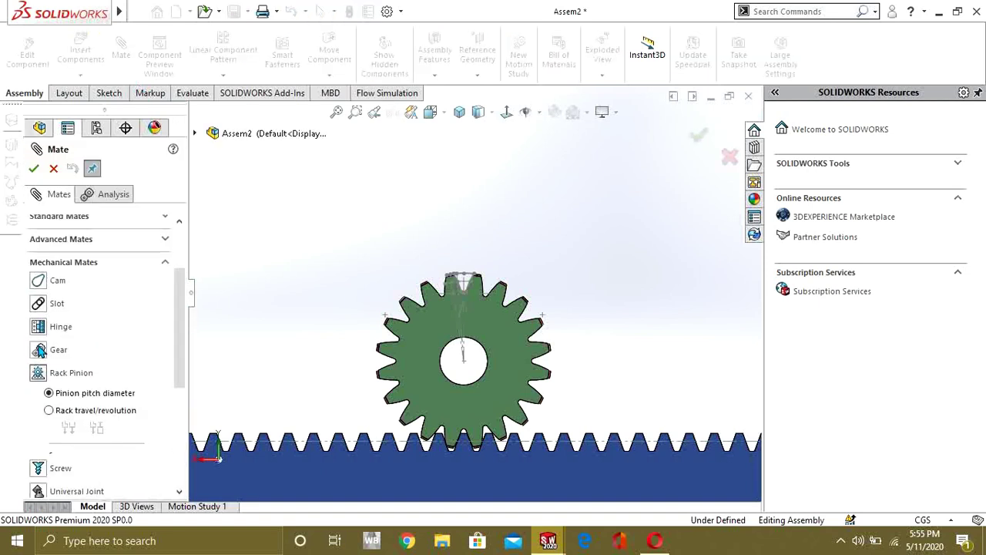
# Step: Assign the rack's lower sketch line as the Rack selection of the Rack Pinion mate
pyautogui.moveTo(174, 271); pyautogui.dragTo(163, 228)
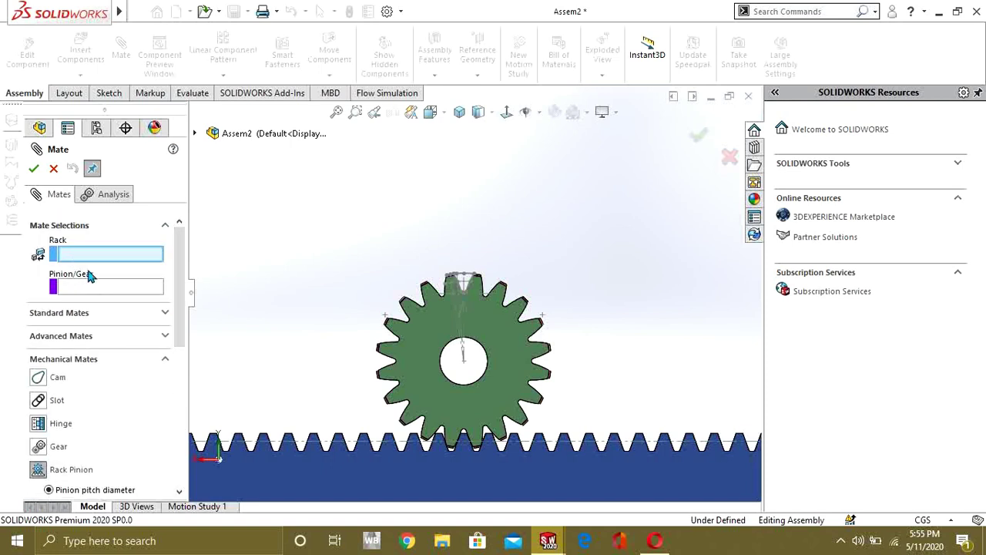
pyautogui.scroll(2, 465, 417)
pyautogui.scroll(-2, 491, 452)
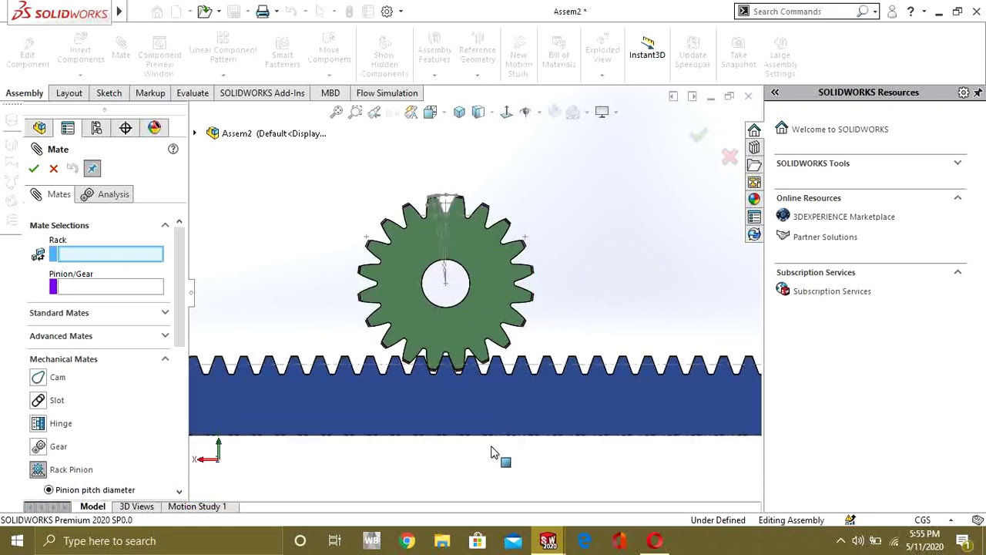
pyautogui.click(442, 436)
# Step: Assign the sketch arc across the pinion's upper tooth gap as the Pinion/Gear selection, then accept the Rack Pinion mate and finish mating
pyautogui.scroll(2, 476, 414)
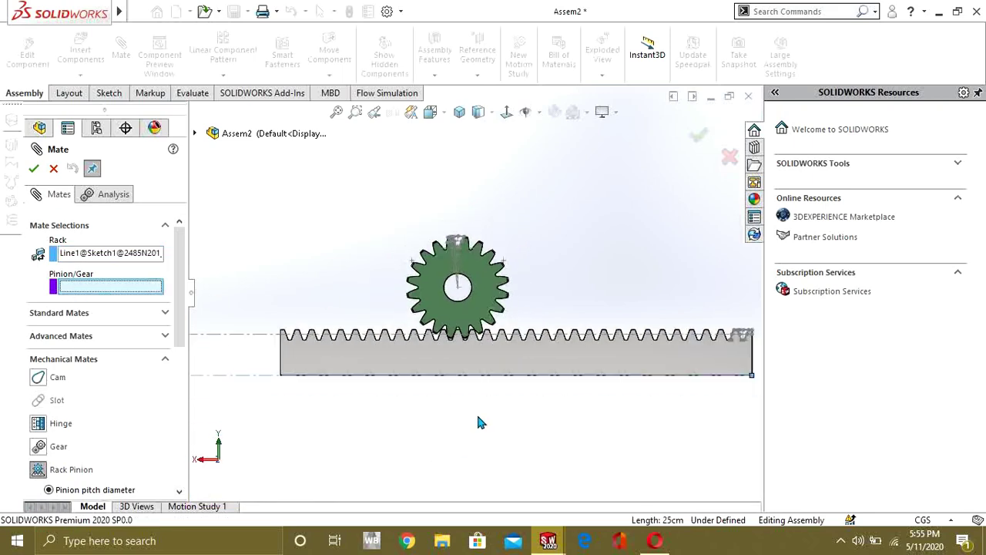
pyautogui.moveTo(476, 412); pyautogui.dragTo(453, 438, button='middle')
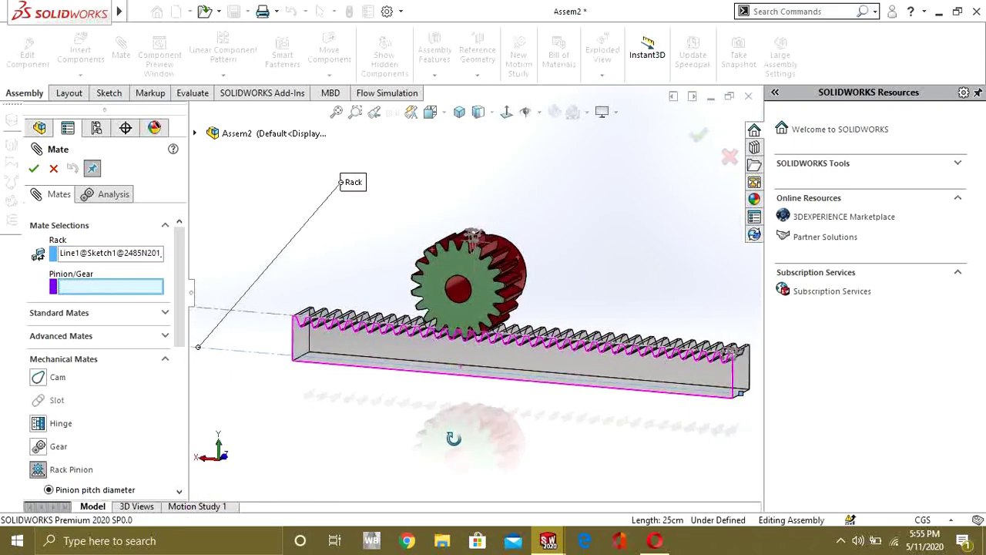
pyautogui.click(506, 113)
pyautogui.scroll(-9, 328, 256)
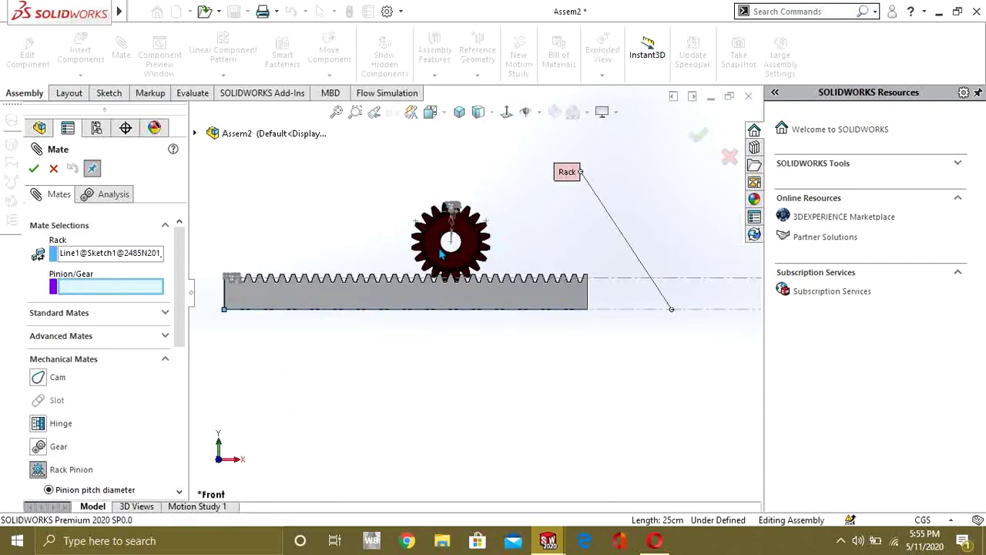
pyautogui.scroll(-2, 475, 377)
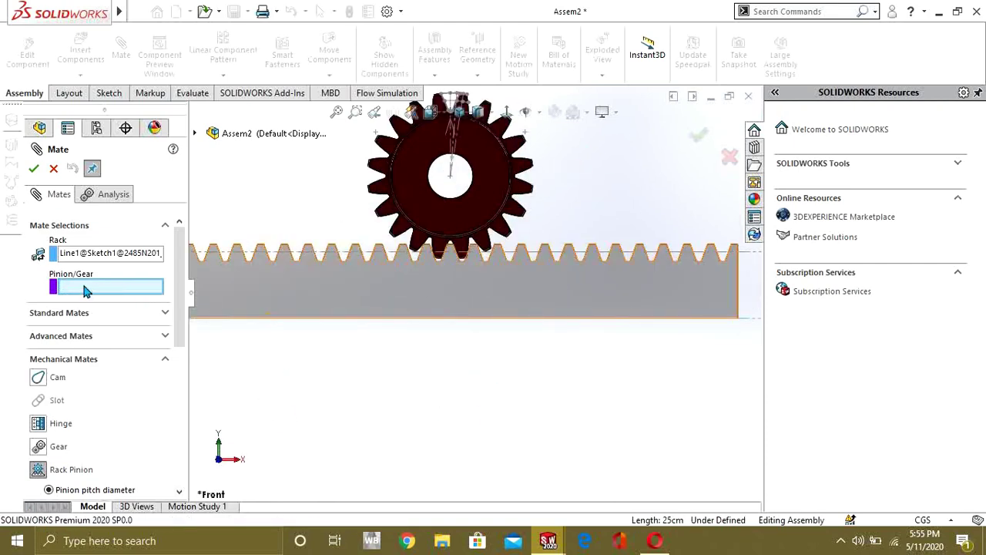
pyautogui.scroll(-5, 451, 172)
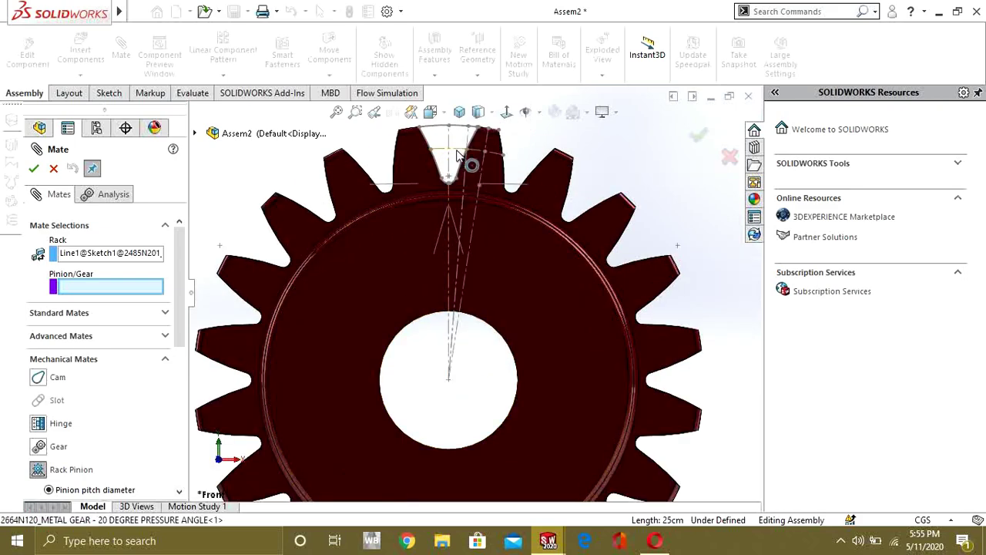
pyautogui.click(457, 154)
pyautogui.scroll(8, 508, 283)
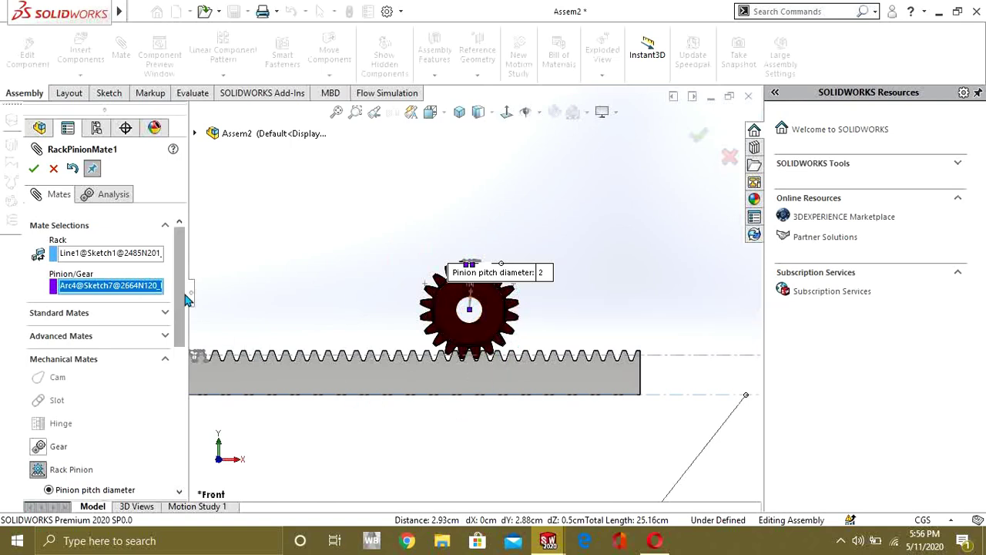
pyautogui.click(35, 176)
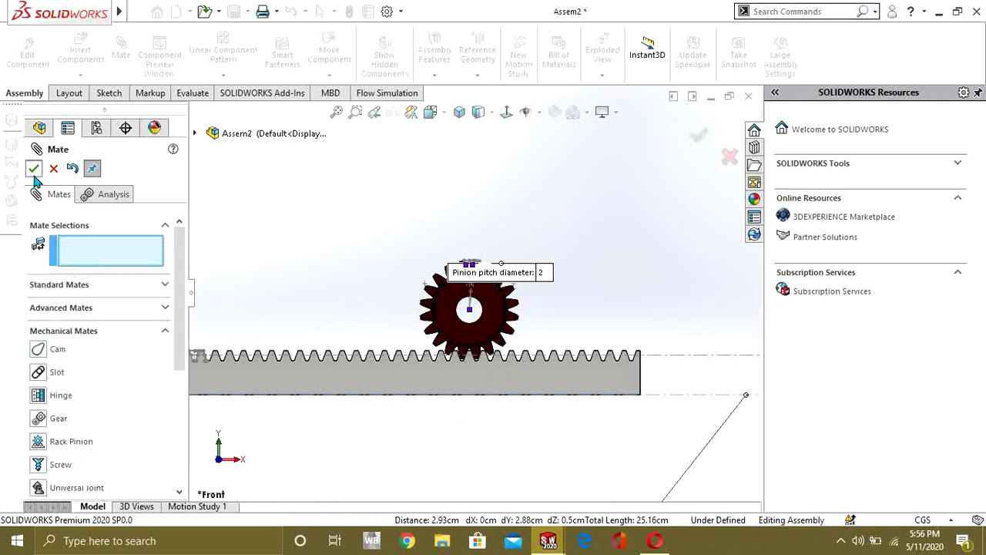
pyautogui.click(34, 173)
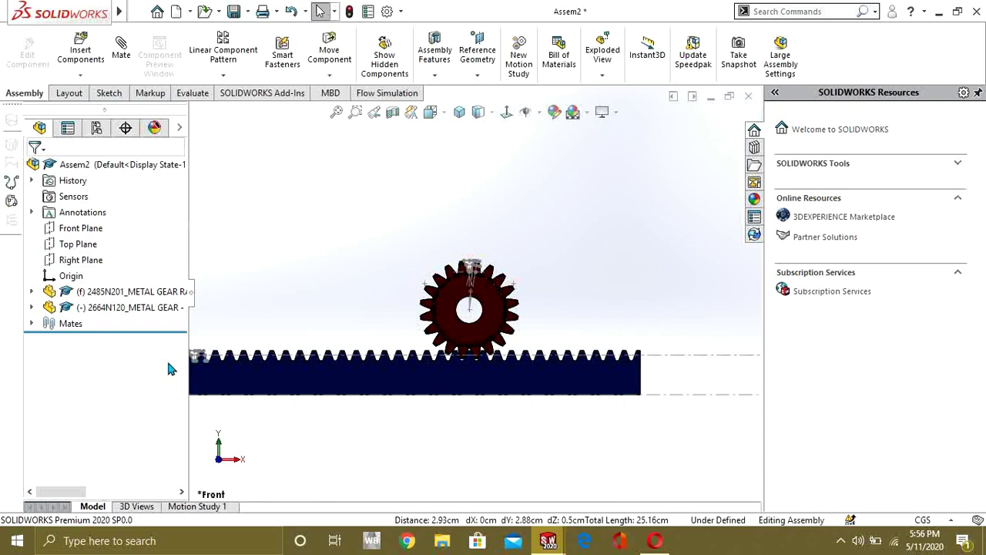
# Step: Roll the pinion along the fixed rack towards the rack's end to test the Rack Pinion mate
pyautogui.click(30, 324)
pyautogui.click(31, 324)
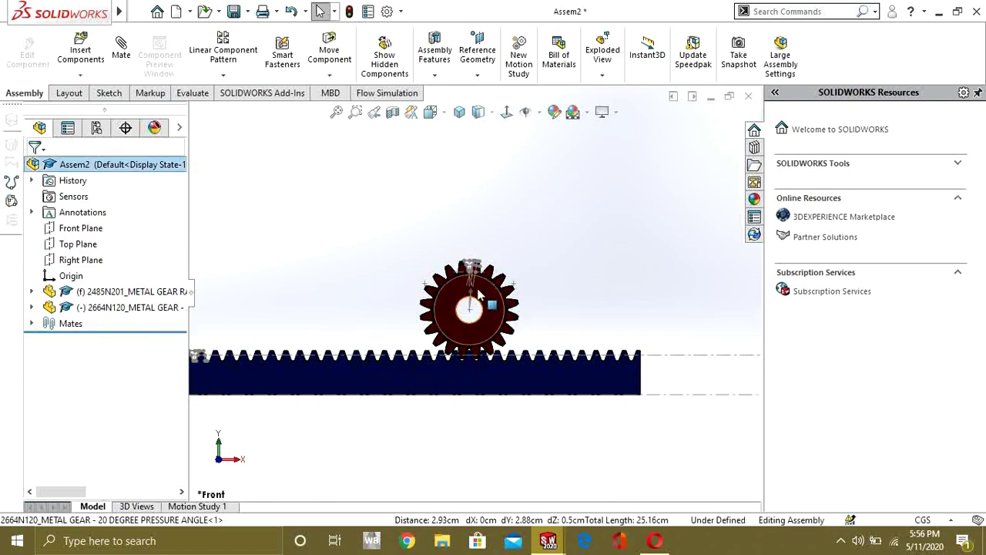
pyautogui.moveTo(479, 293); pyautogui.dragTo(568, 385)
pyautogui.moveTo(572, 395); pyautogui.dragTo(625, 357, button='middle')
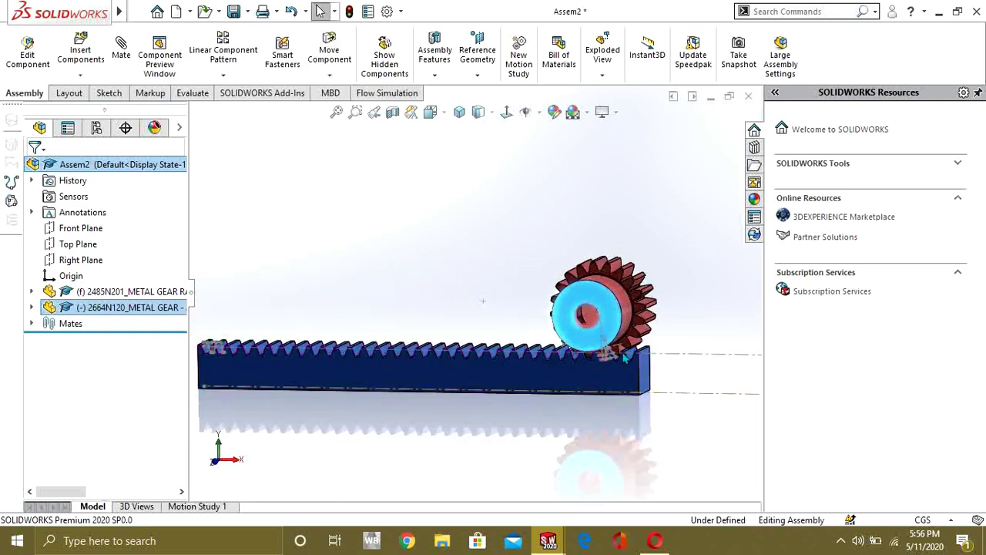
pyautogui.click(476, 450)
# Step: Set the fixed rack component to Float so that it can move in the assembly
pyautogui.moveTo(599, 431); pyautogui.dragTo(637, 298, button='middle')
pyautogui.rightClick(549, 352)
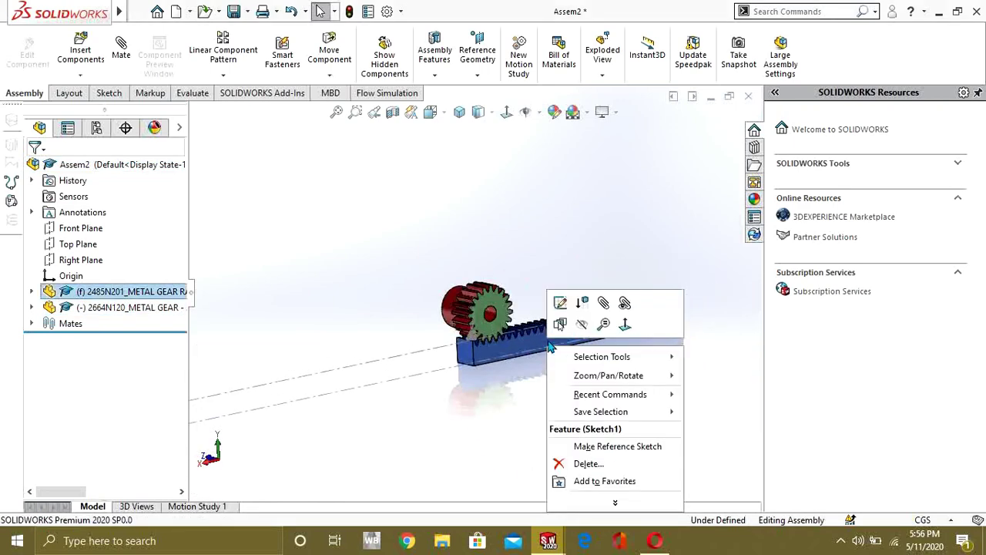
pyautogui.click(543, 346)
pyautogui.rightClick(543, 347)
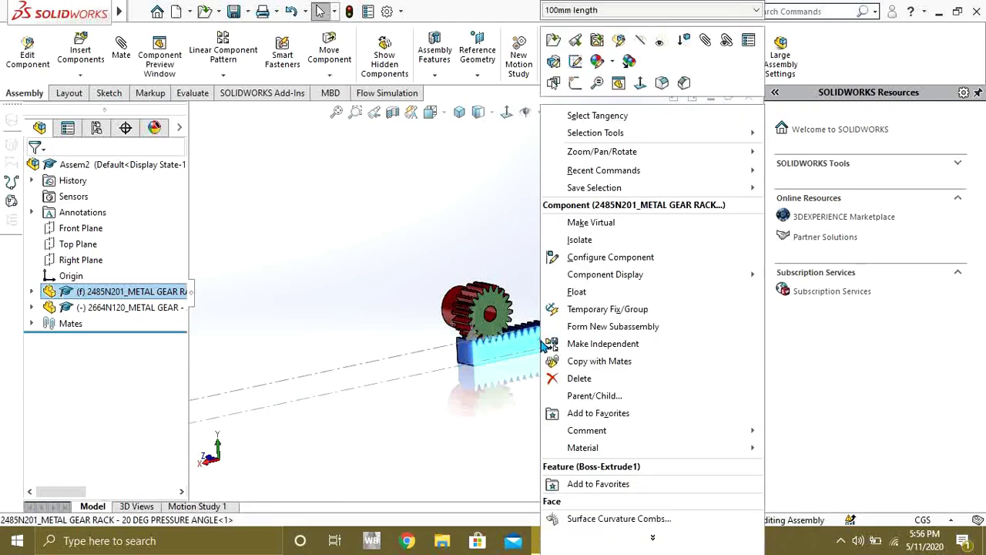
pyautogui.click(593, 291)
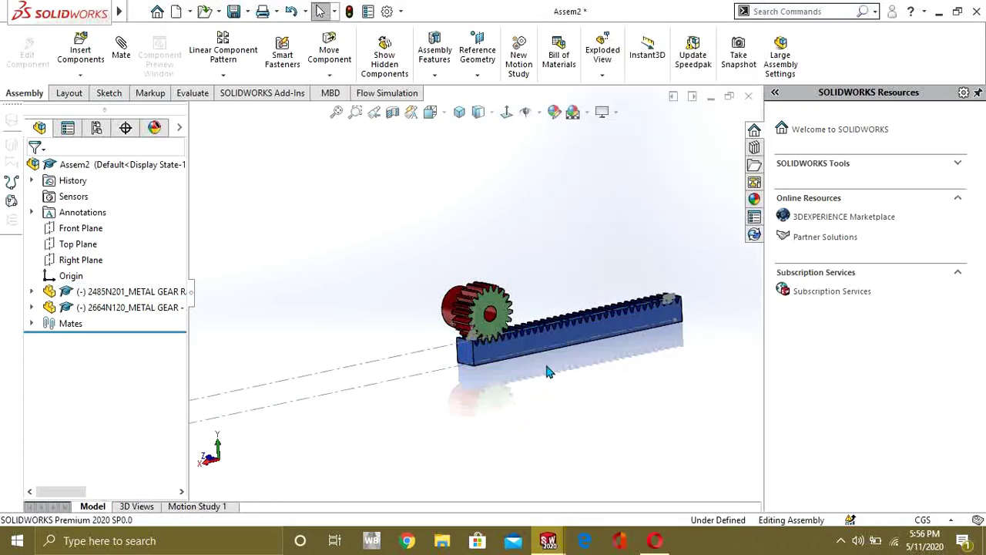
# Step: Move the pinion by its hub face to test its motion with the floating rack
pyautogui.scroll(-5, 543, 367)
pyautogui.moveTo(423, 191); pyautogui.dragTo(602, 115)
pyautogui.scroll(6, 574, 208)
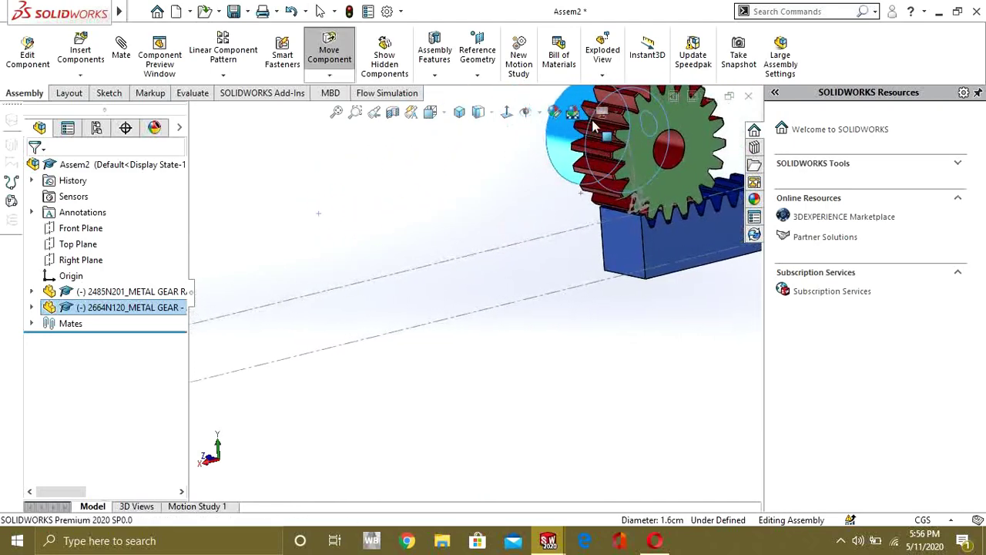
# Step: Move the floating rack by its side face to test its linked motion with the pinion, then clear the selection
pyautogui.scroll(-5, 662, 223)
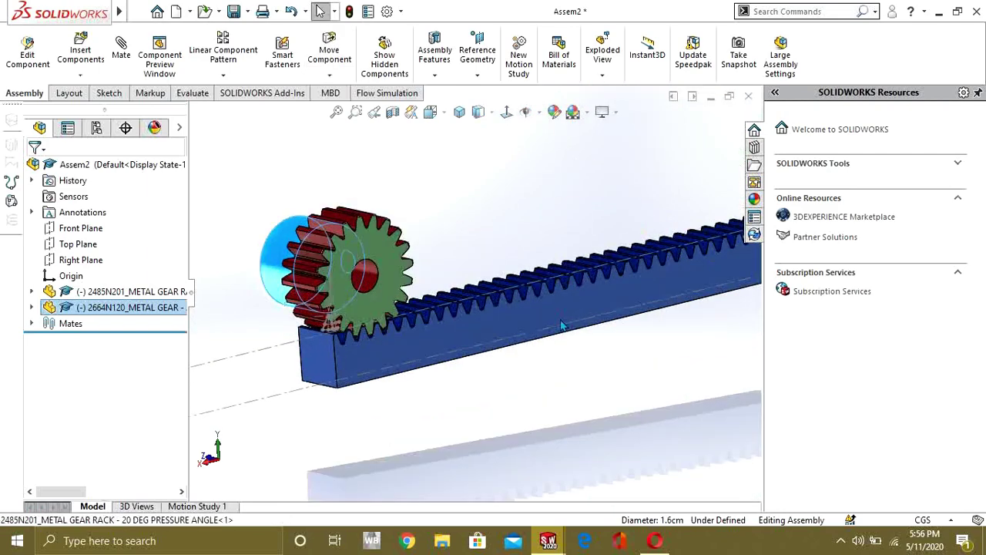
pyautogui.moveTo(562, 326); pyautogui.dragTo(478, 350)
pyautogui.click(500, 397)
pyautogui.scroll(6, 500, 396)
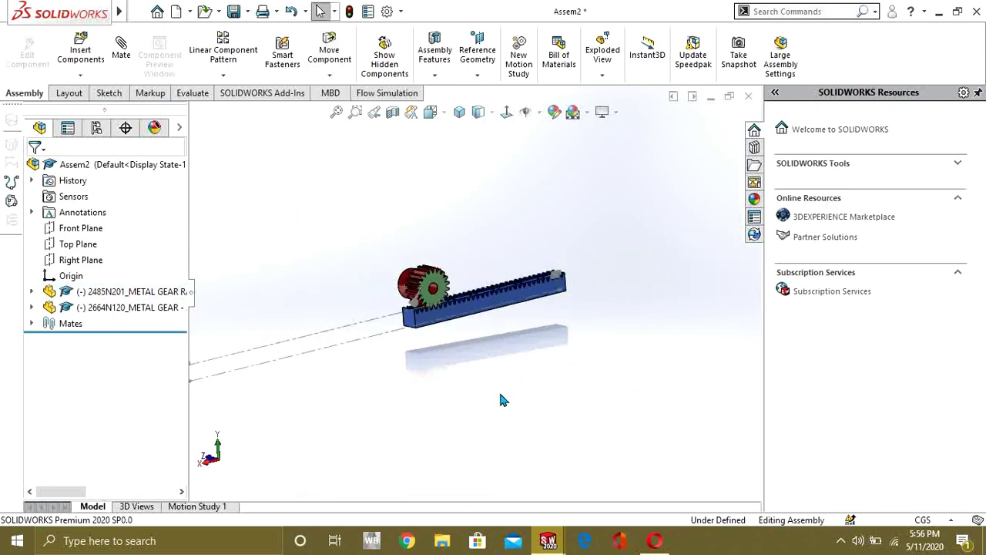
pyautogui.scroll(-3, 558, 296)
pyautogui.moveTo(424, 319); pyautogui.dragTo(437, 353, button='middle')
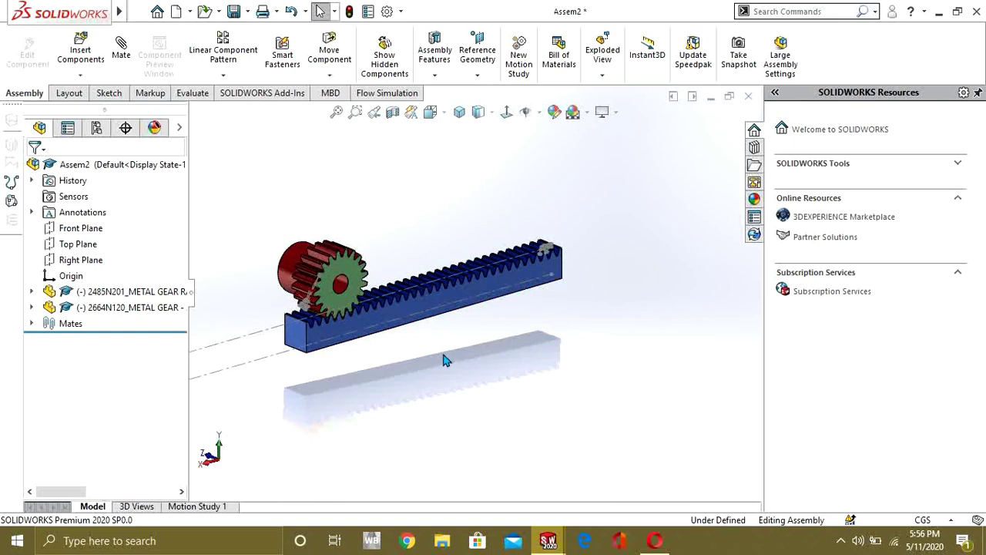